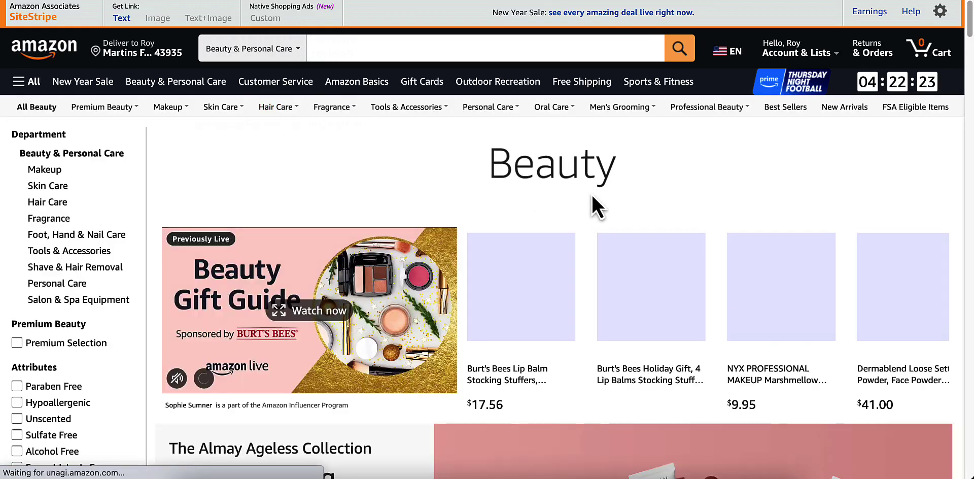
Browse the Beauty page's categories and open Foot, Hand & Nail Care.
scroll(577, 190, down, 15)
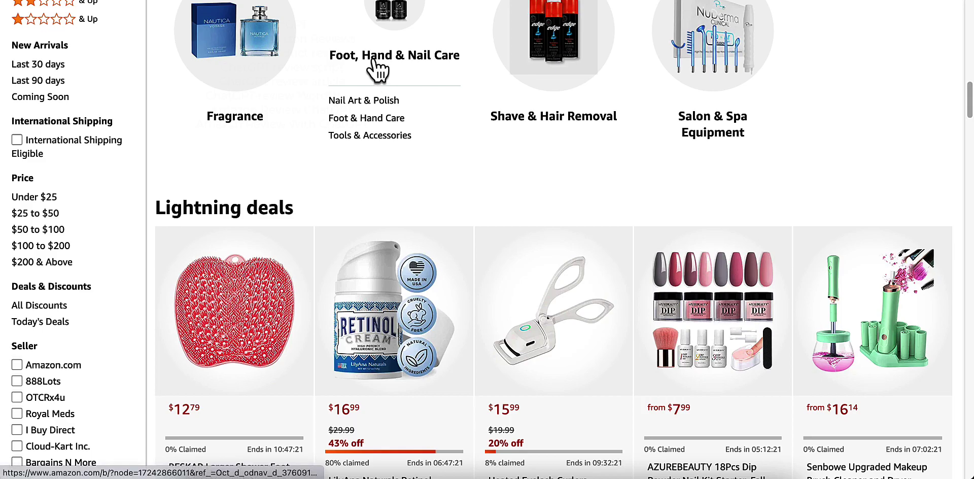
mouse_move(534, 145)
scroll(490, 152, down, 6)
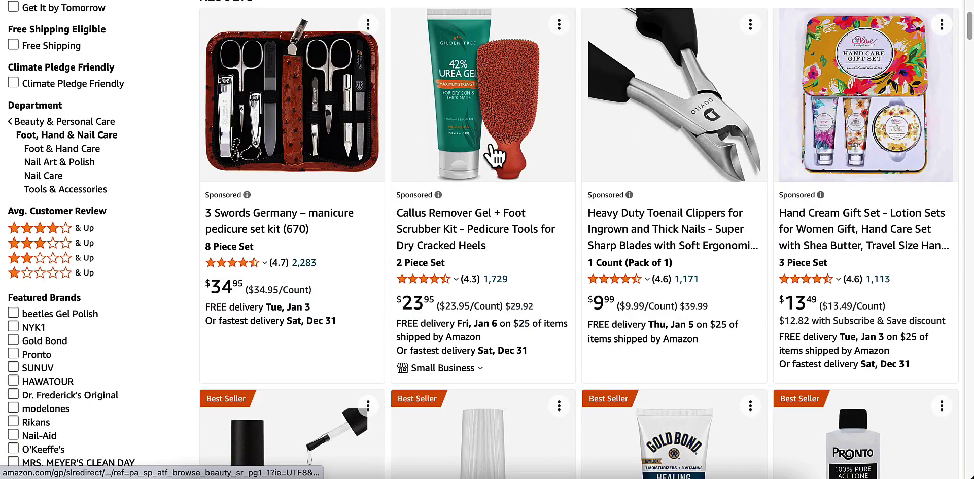
Look through the nail care results and open the SUNUV UV LED Nail Lamp 48W product page.
scroll(492, 153, down, 8)
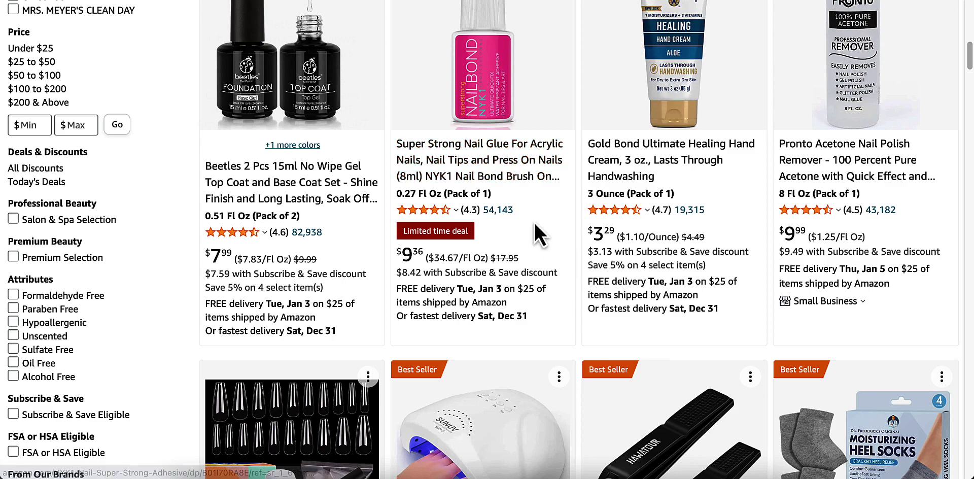
scroll(528, 214, down, 8)
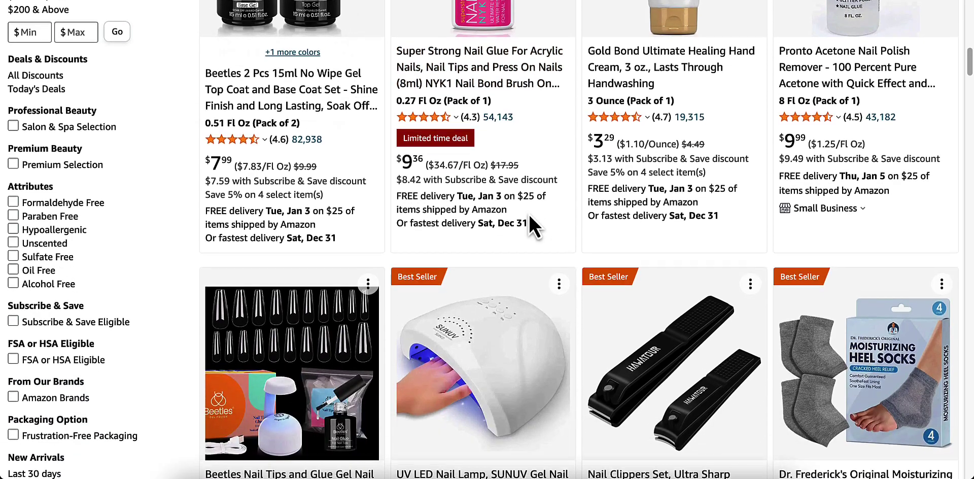
scroll(529, 214, down, 2)
scroll(529, 215, up, 2)
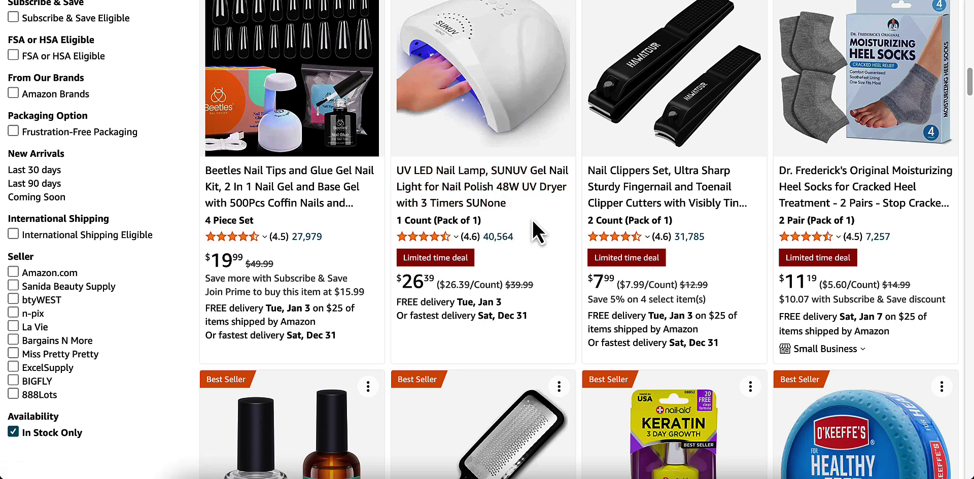
click(513, 195)
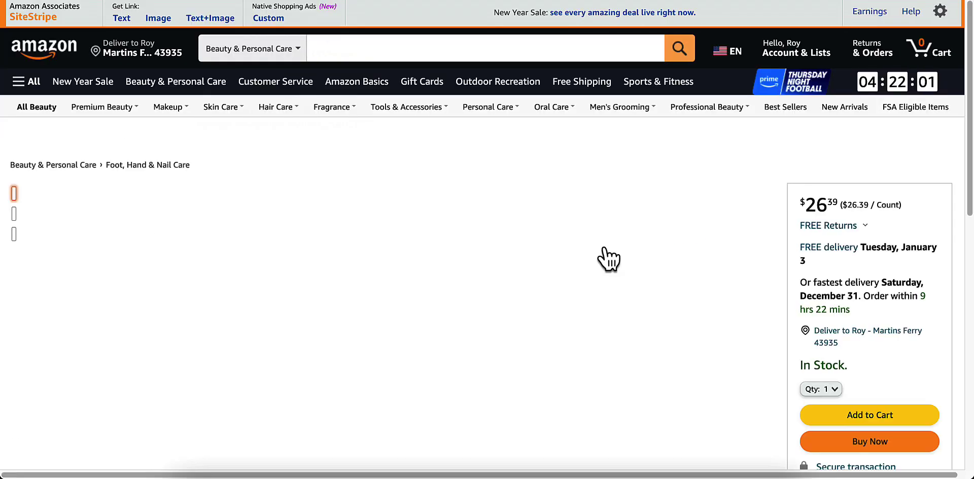
scroll(604, 257, down, 2)
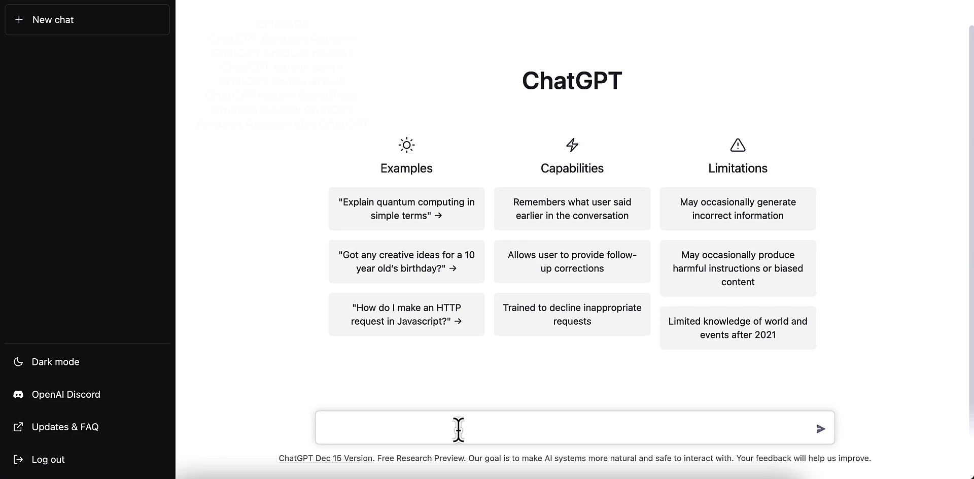
Switch to ChatGPT and start the prompt with "write an outline based on the product below:" followed by a blank line.
text(w)
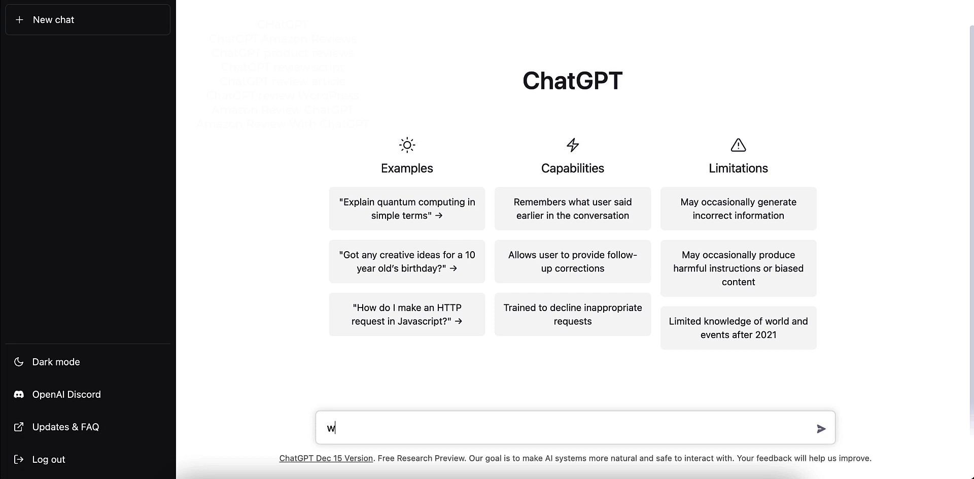
text(rite an outline based on the product below:)
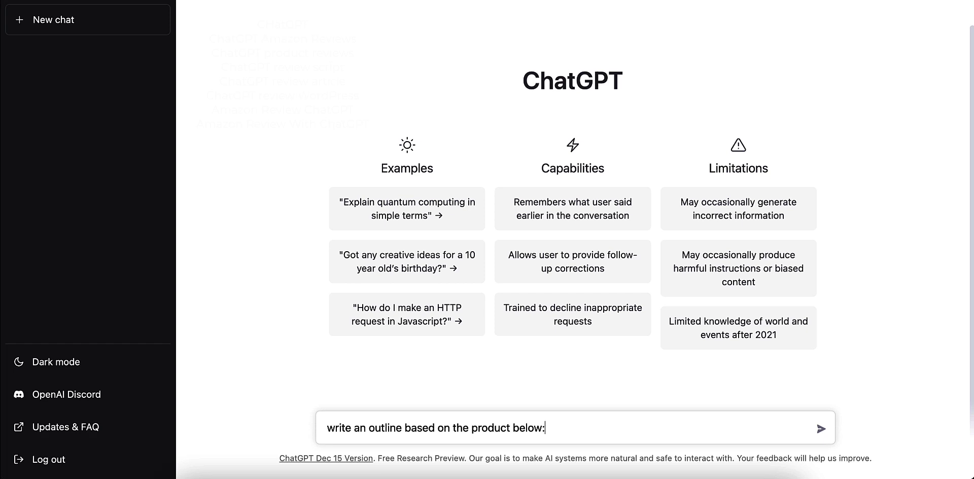
key(shift+Return)
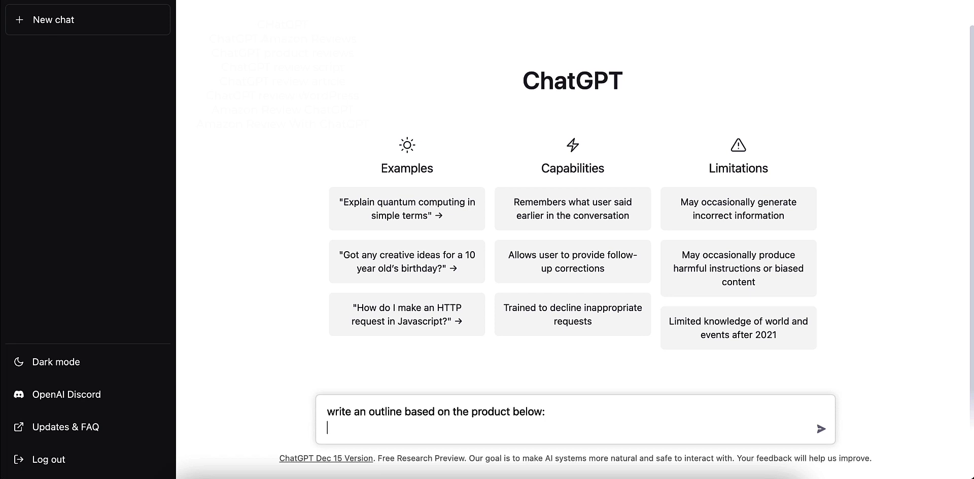
key(shift+Return)
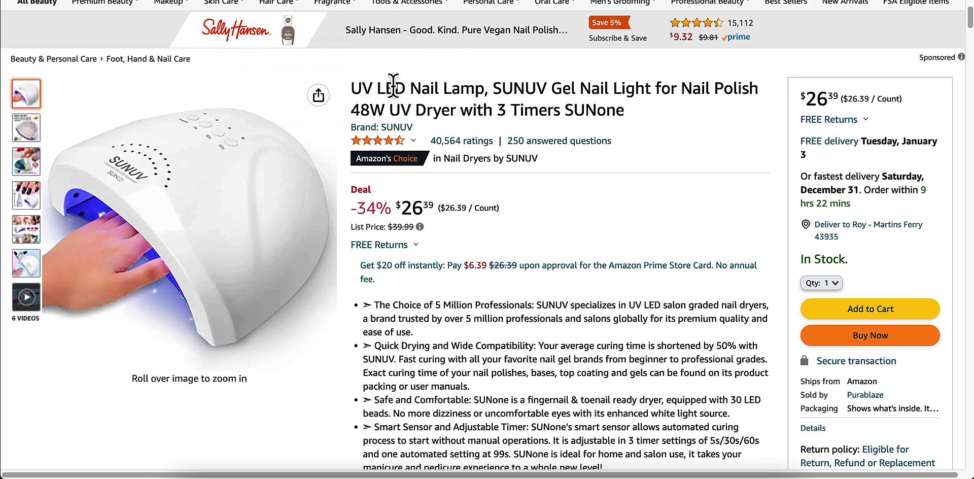
Copy the nail lamp's full product title from Amazon into the ChatGPT prompt and begin a new line below it.
drag(353, 89, 621, 111)
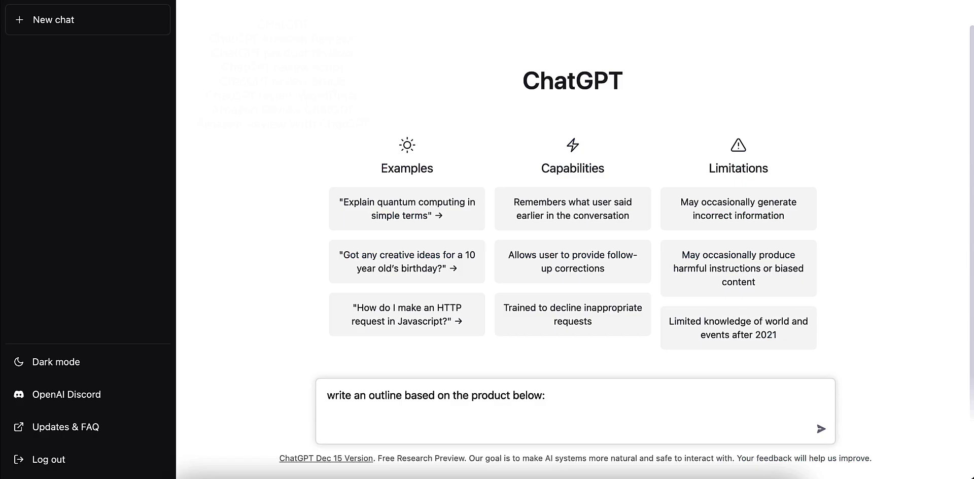
text(UV LED Nail Lamp, SUNUV Gel Nail Light for Nail Polish 48W UV Dryer with 3 Timers SUNone)
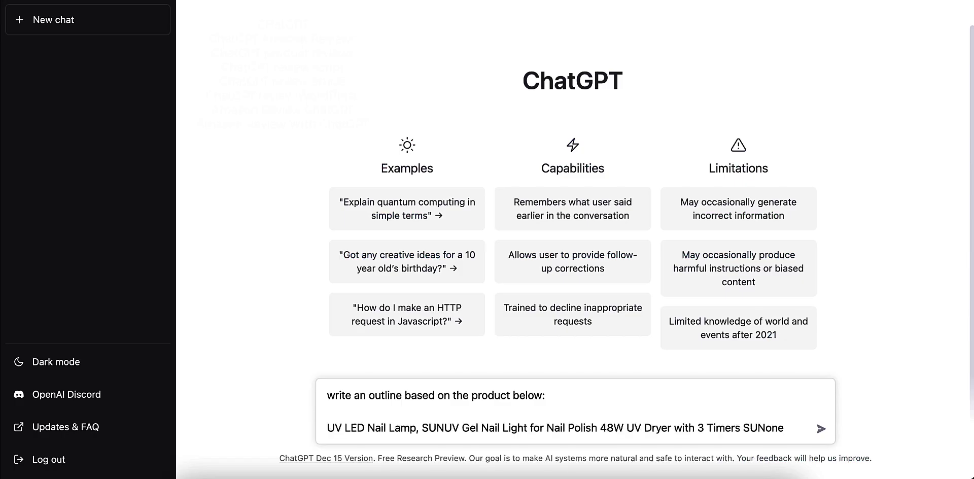
key(shift+Return)
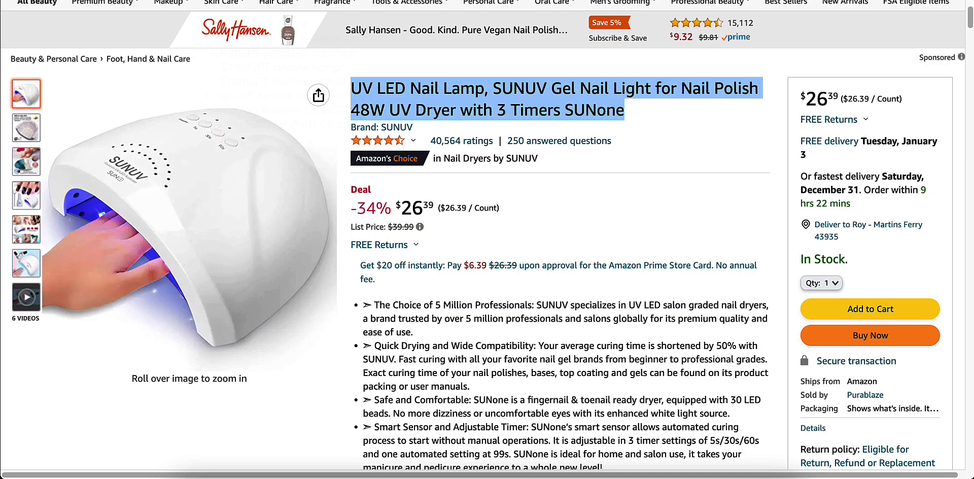
Copy all five feature bullet points from the Amazon listing into the ChatGPT prompt, review them, and leave a blank line after them.
scroll(343, 288, down, 3)
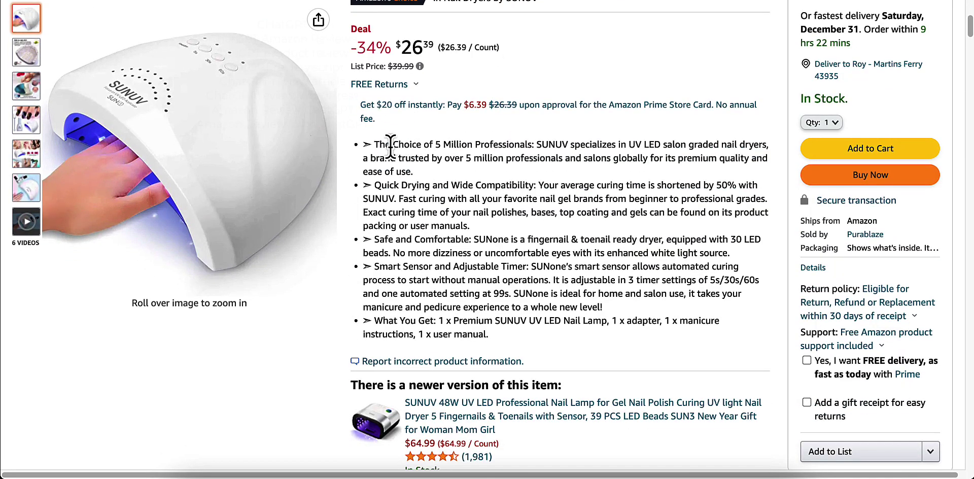
drag(374, 144, 516, 333)
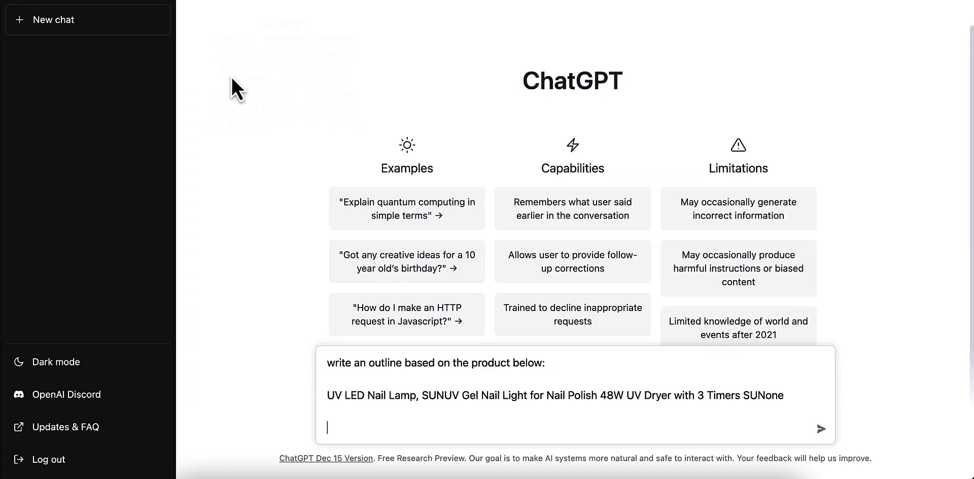
key(super+v)
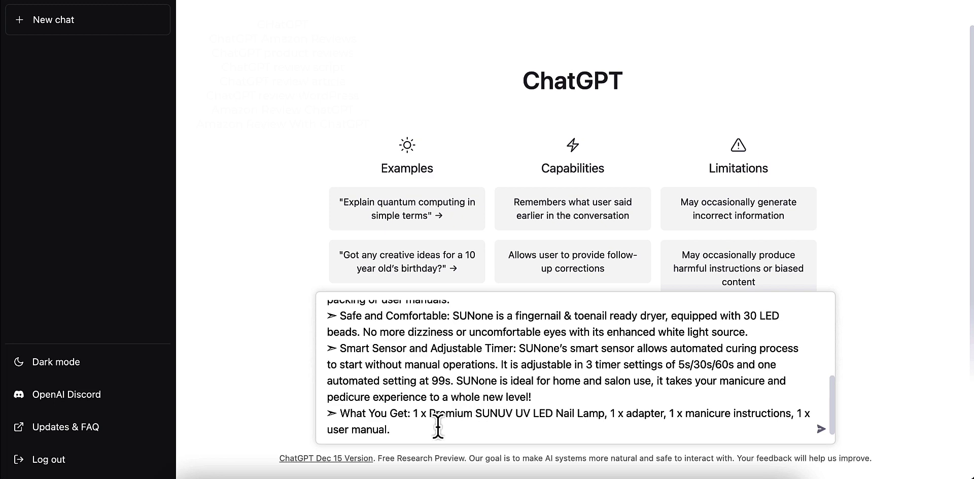
scroll(434, 424, up, 7)
scroll(430, 421, down, 3)
scroll(430, 420, down, 2)
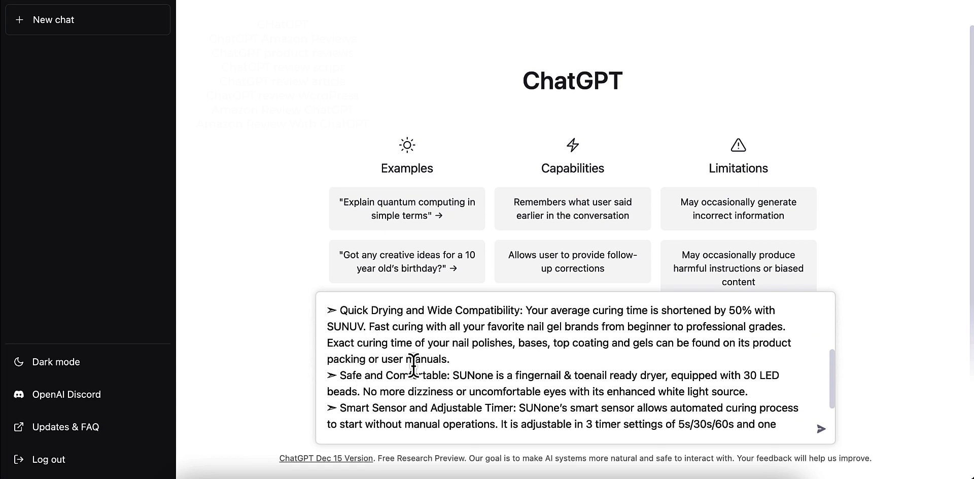
scroll(412, 365, down, 4)
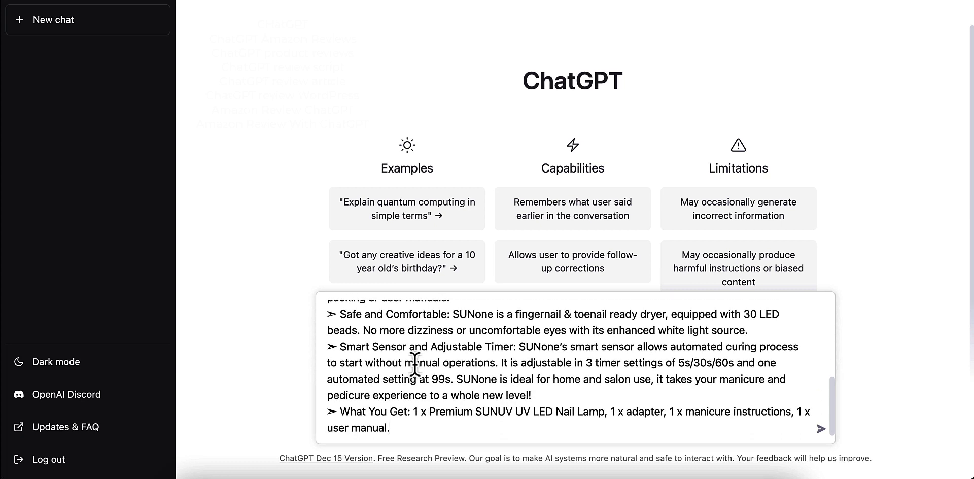
key(shift+Return)
key(shift+Return)
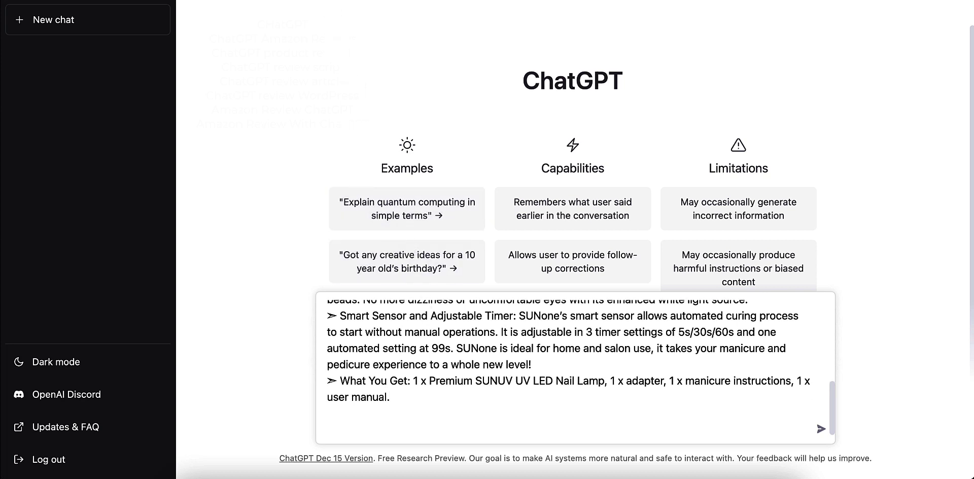
Copy the Product Description questions and answers, from "Which LED Nail lamp should I buy?" through the power adapter caution, into the ChatGPT prompt.
key(super+Tab)
scroll(530, 224, down, 8)
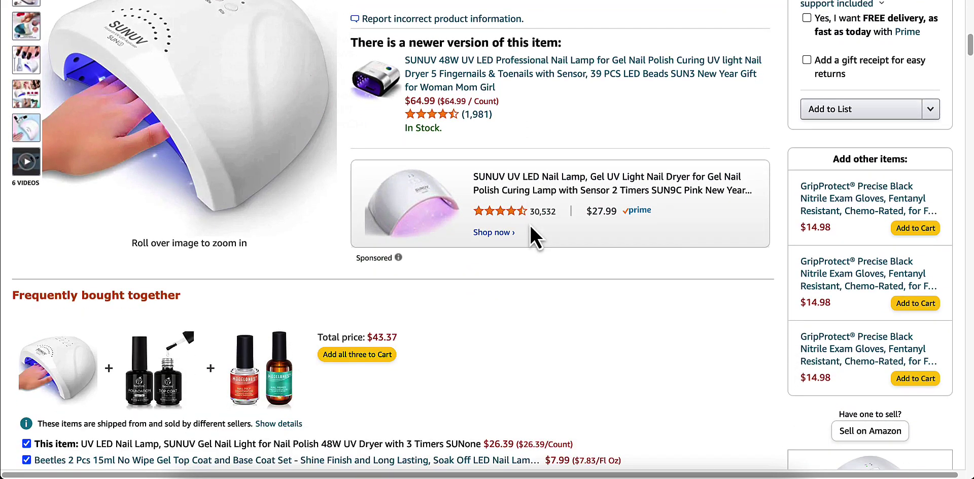
scroll(529, 234, down, 15)
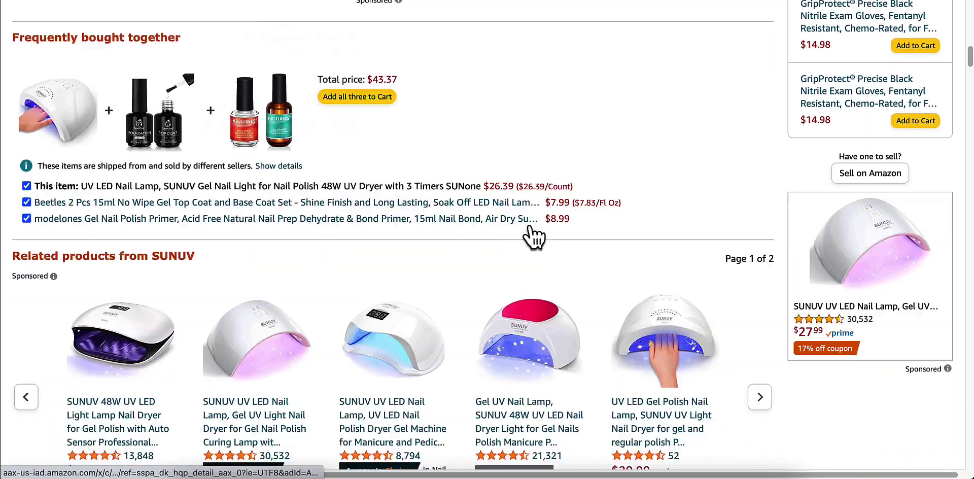
scroll(539, 233, down, 6)
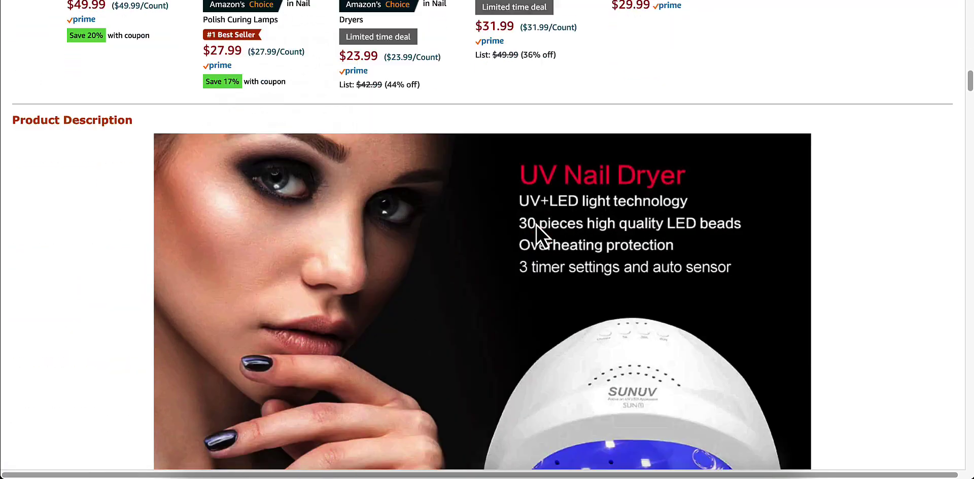
scroll(537, 225, down, 4)
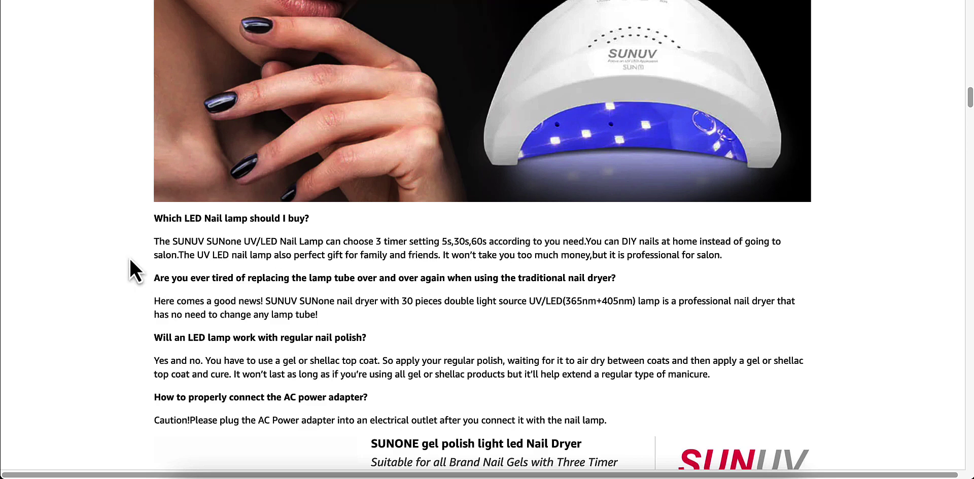
drag(154, 217, 626, 419)
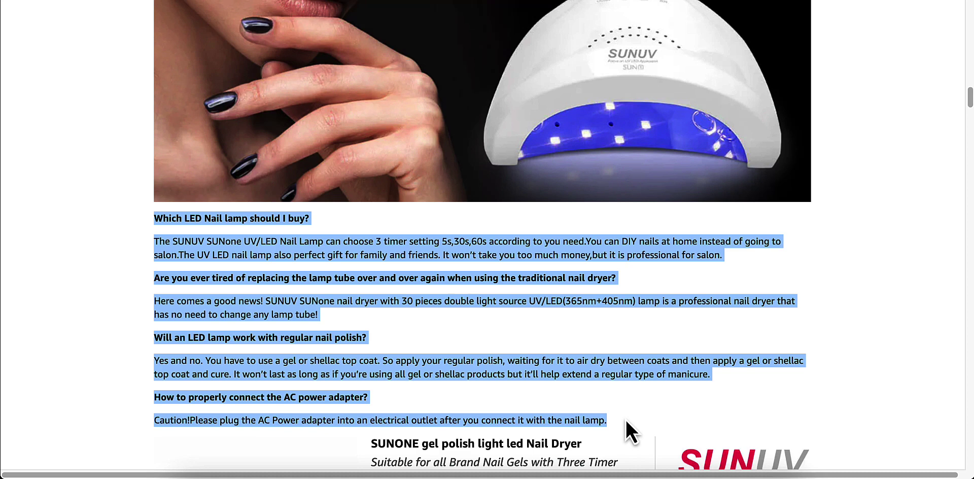
scroll(529, 349, down, 2)
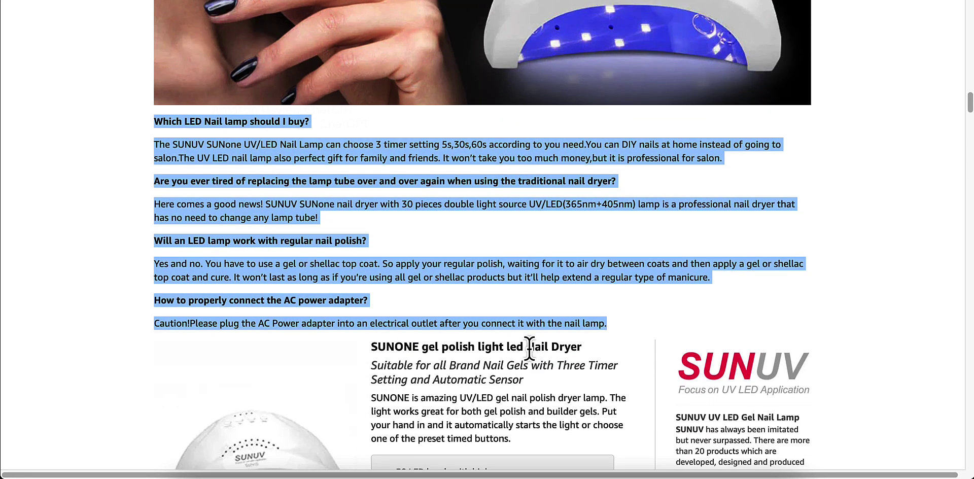
key(ctrl+Tab)
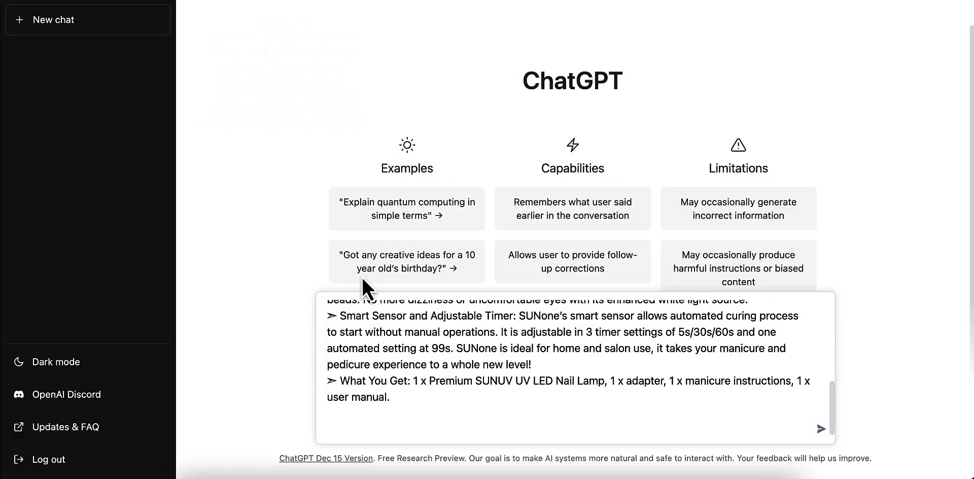
key(super+v)
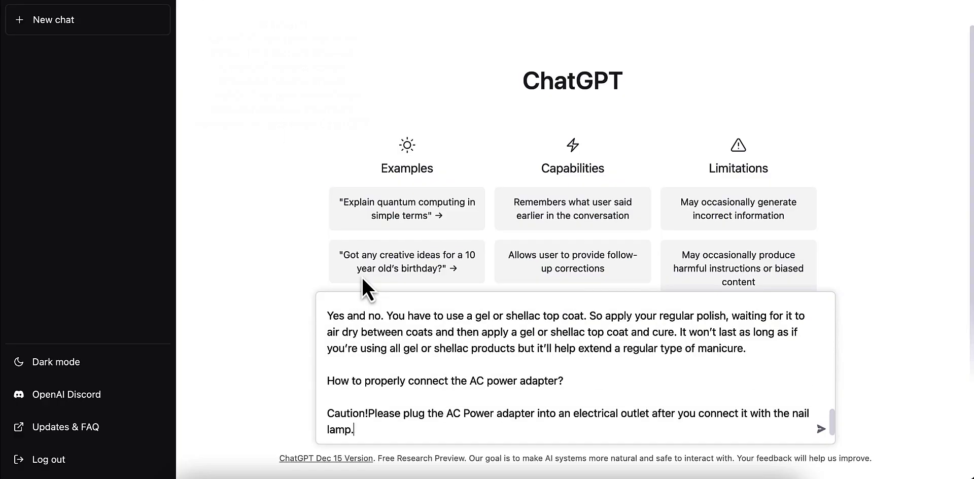
key(shift+Return)
key(shift+Return)
Copy the Compact and High Power, Comfortable for Eyes and Skin, and WHAT'S IN THE BOX? sections into the prompt, then recheck the Amazon description.
key(ctrl+shift+Tab)
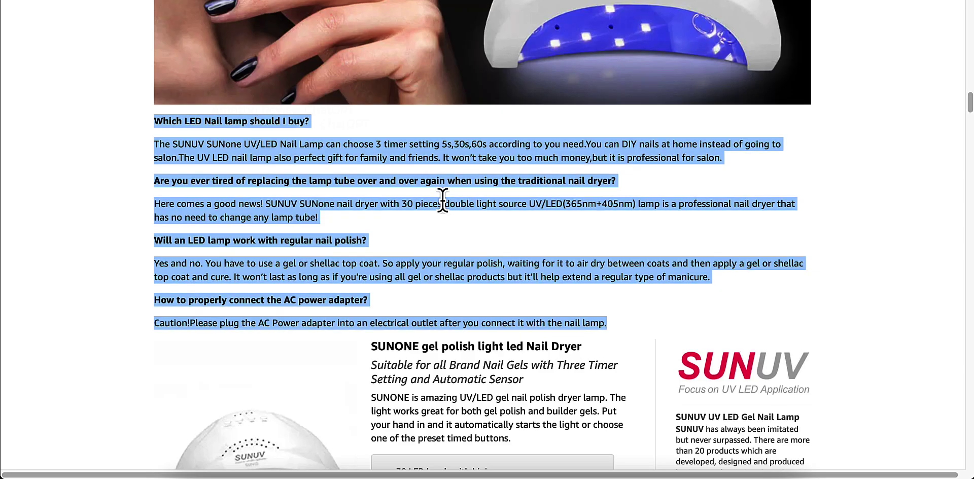
scroll(441, 196, down, 5)
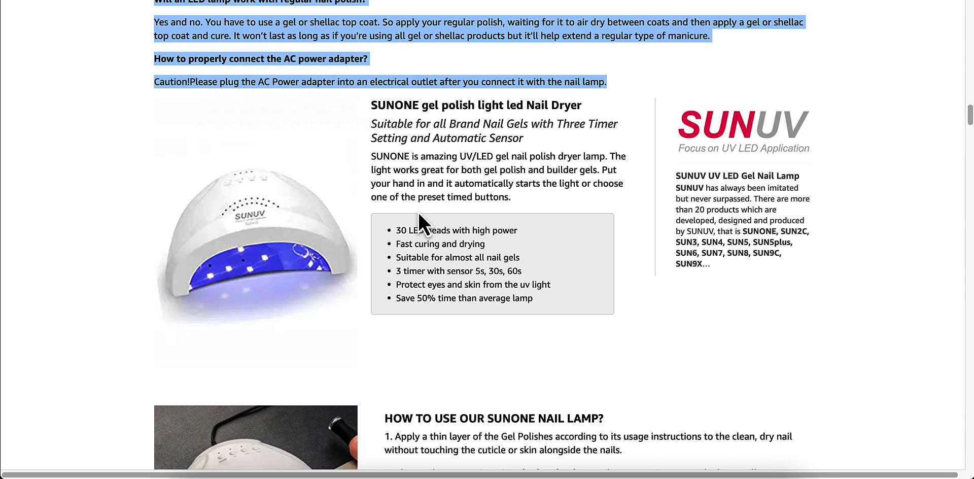
key(ctrl+Tab)
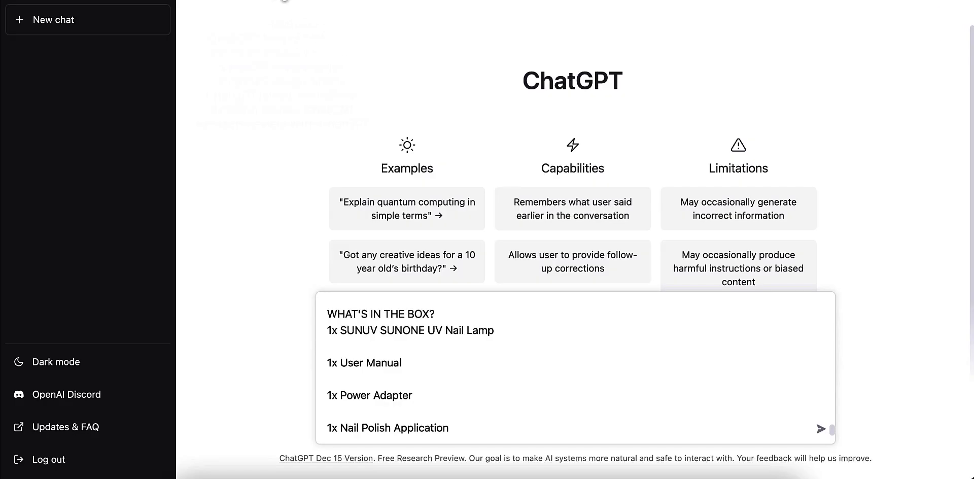
key(ctrl+shift+Tab)
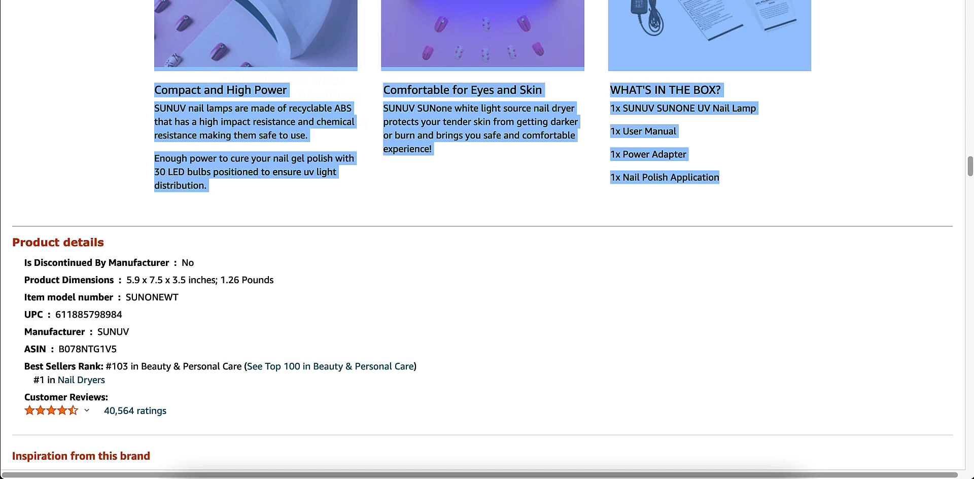
scroll(420, 136, up, 10)
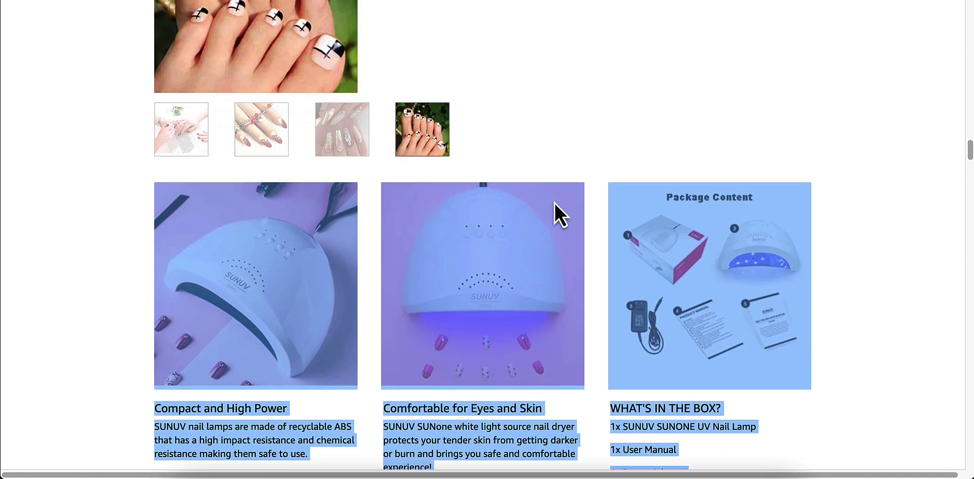
scroll(553, 202, up, 20)
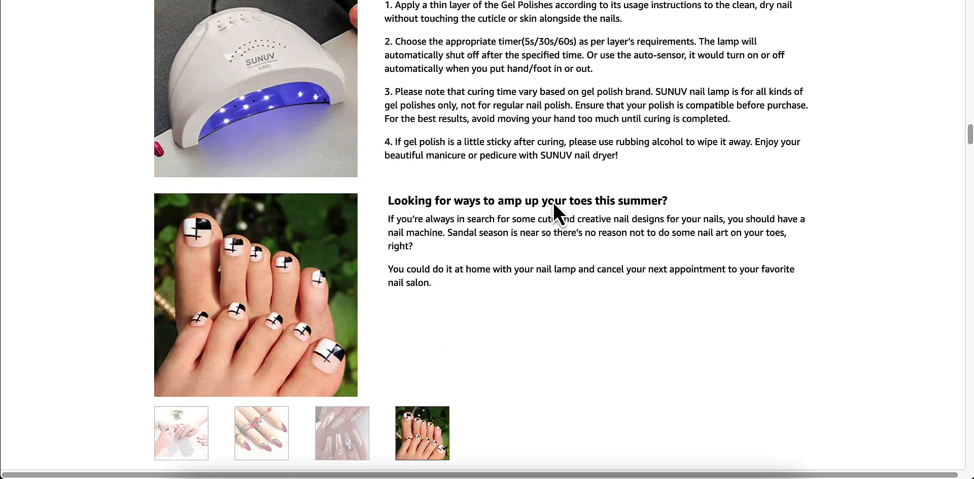
scroll(547, 217, up, 20)
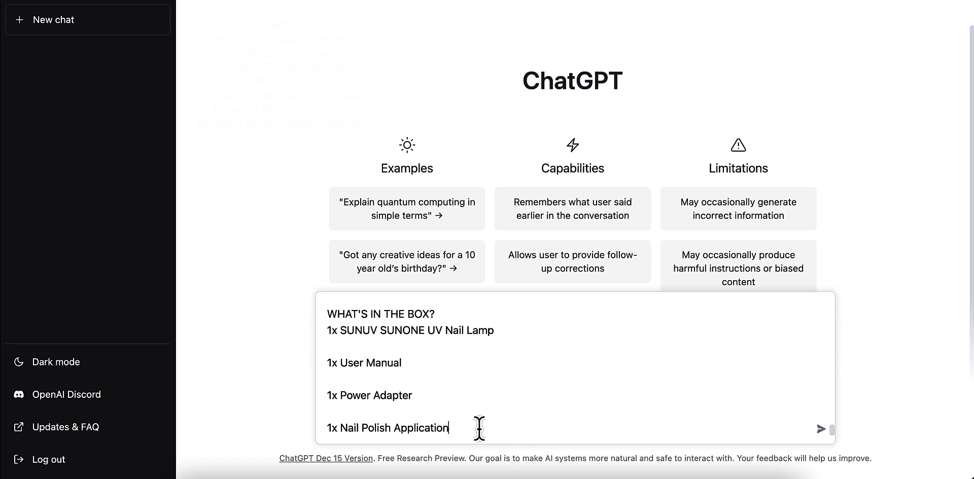
Submit the outline prompt and request a detailed, descriptive, informative and helpful blog post based on the outline, written as not having used the product.
key(Return)
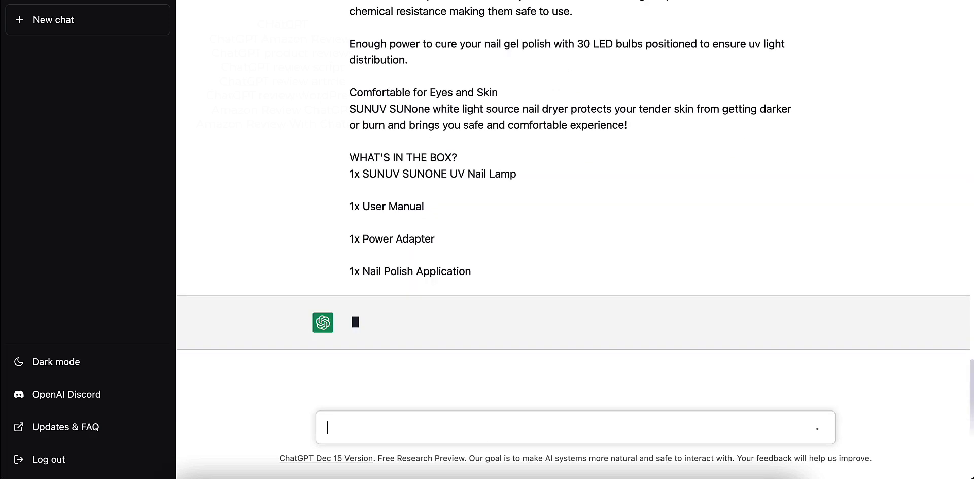
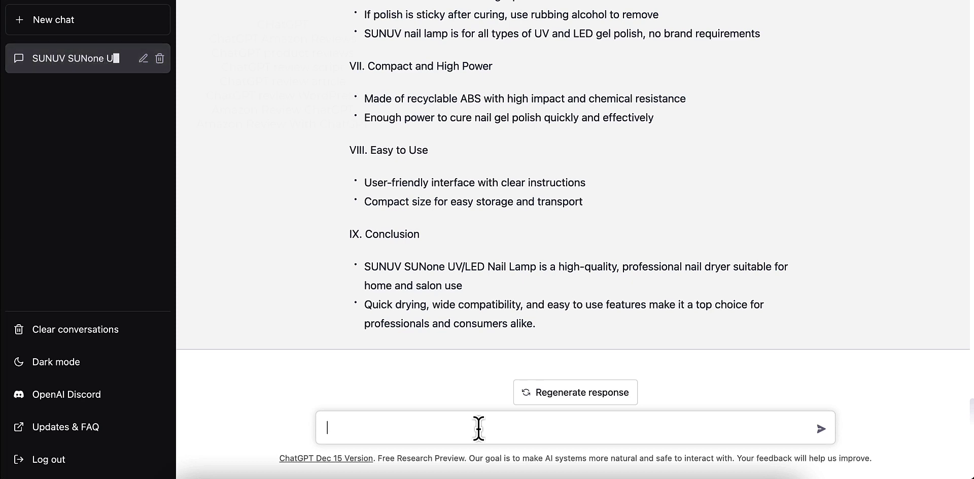
click(478, 429)
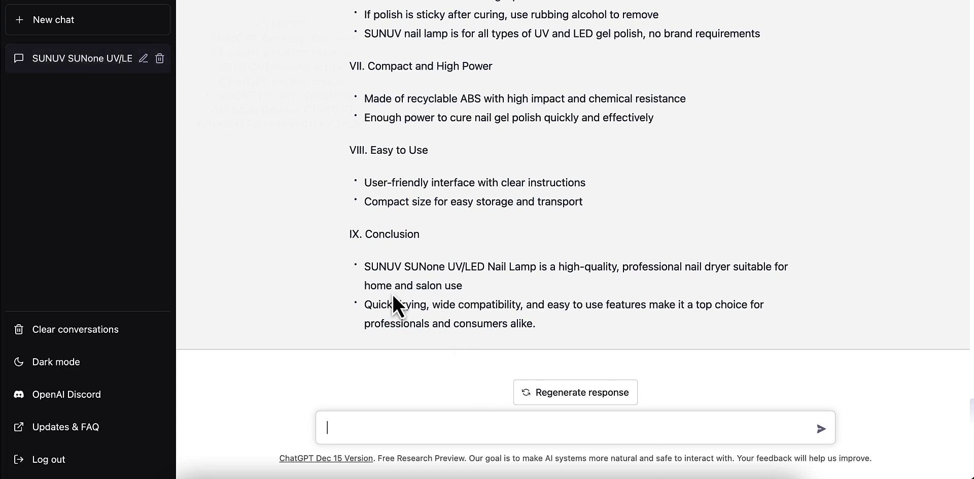
text(write a blog post based on the outline above. Please be detailed, descriptive, informative and helpful. Write this as you have not used this product before.)
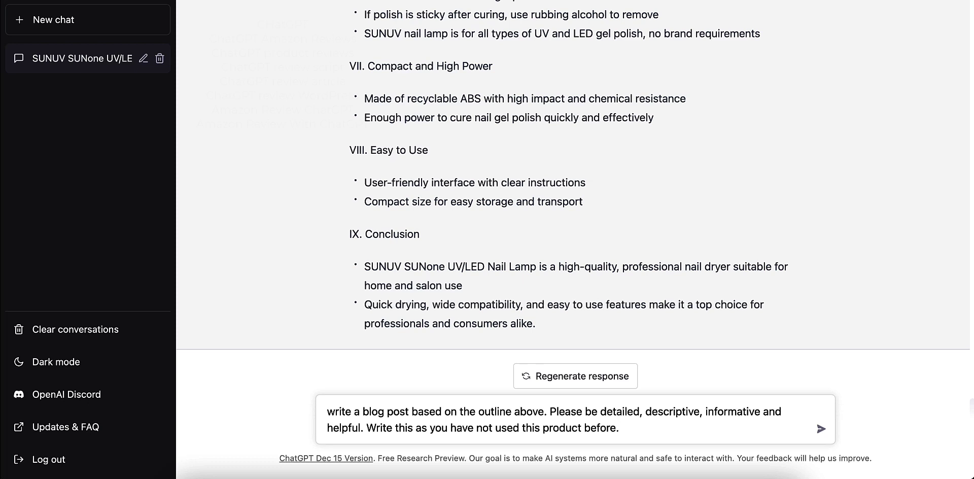
key(Return)
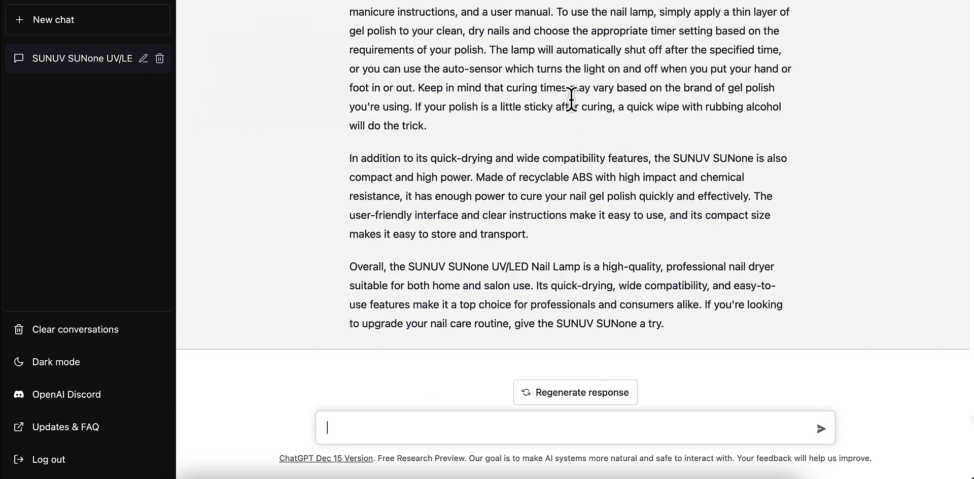
Read through the generated blog post from its opening question to the closing recommendation.
scroll(538, 145, up, 3)
scroll(535, 147, up, 7)
scroll(533, 152, down, 4)
scroll(526, 150, up, 1)
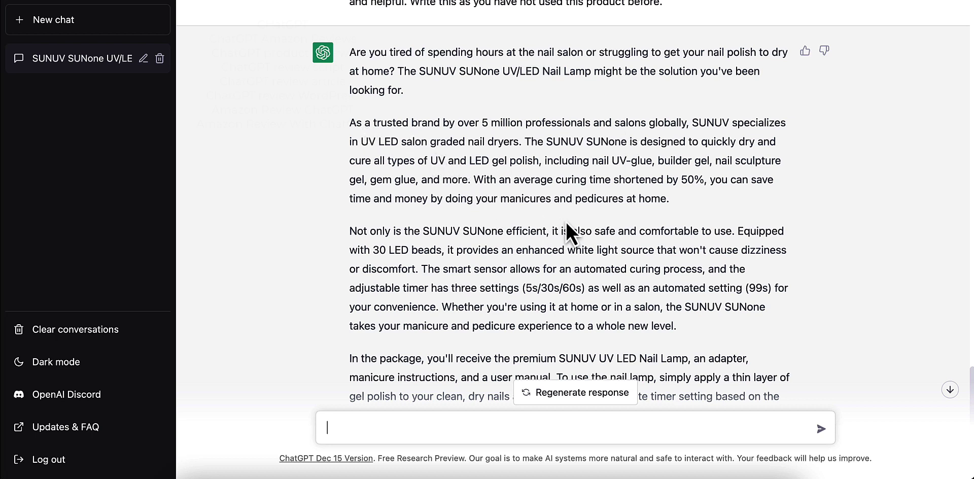
scroll(566, 221, down, 3)
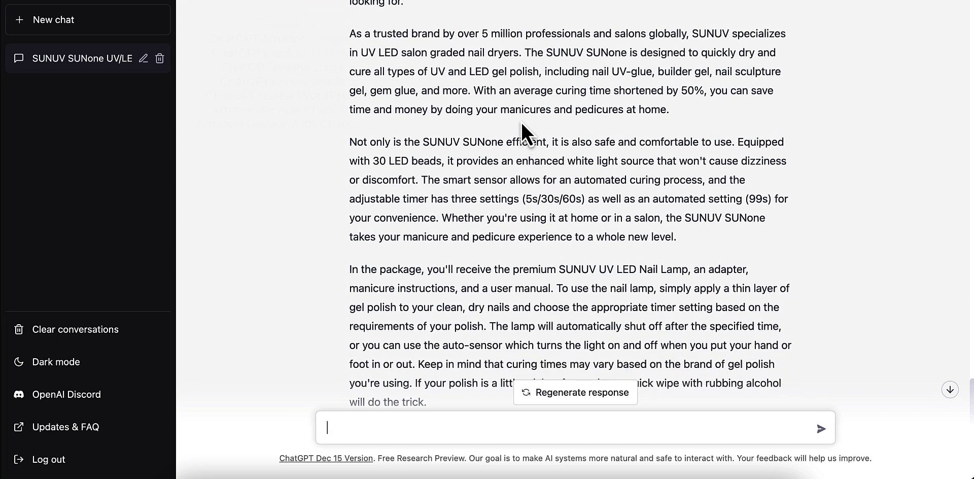
scroll(519, 160, down, 10)
scroll(518, 161, up, 1)
scroll(518, 164, down, 10)
scroll(519, 172, up, 2)
scroll(519, 172, down, 2)
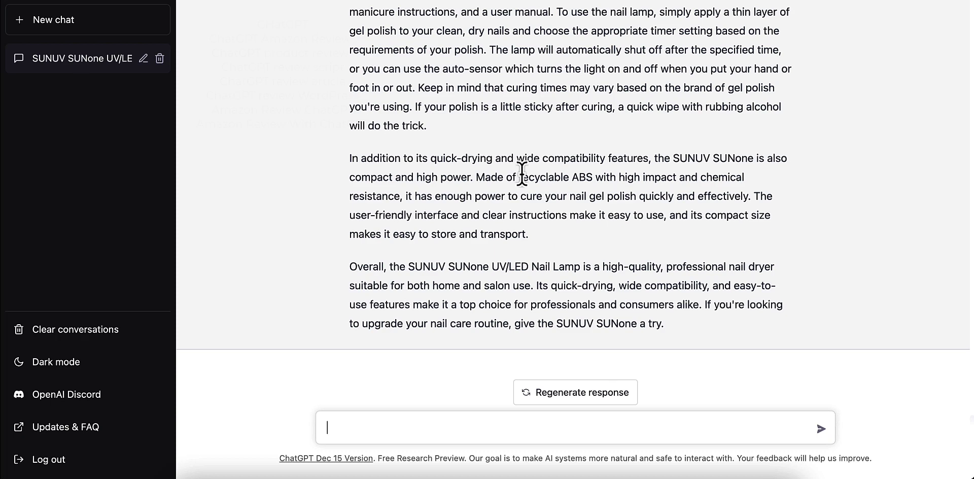
scroll(520, 172, up, 10)
scroll(527, 177, up, 1)
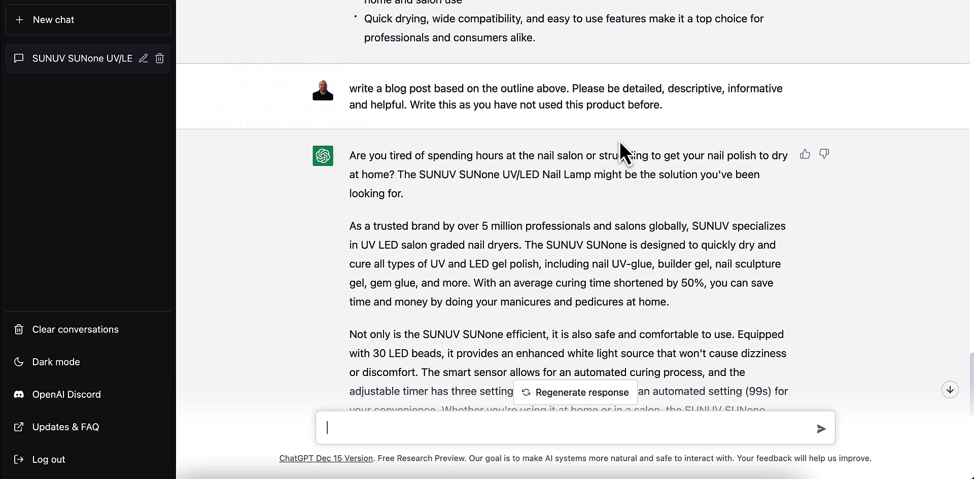
scroll(620, 141, down, 15)
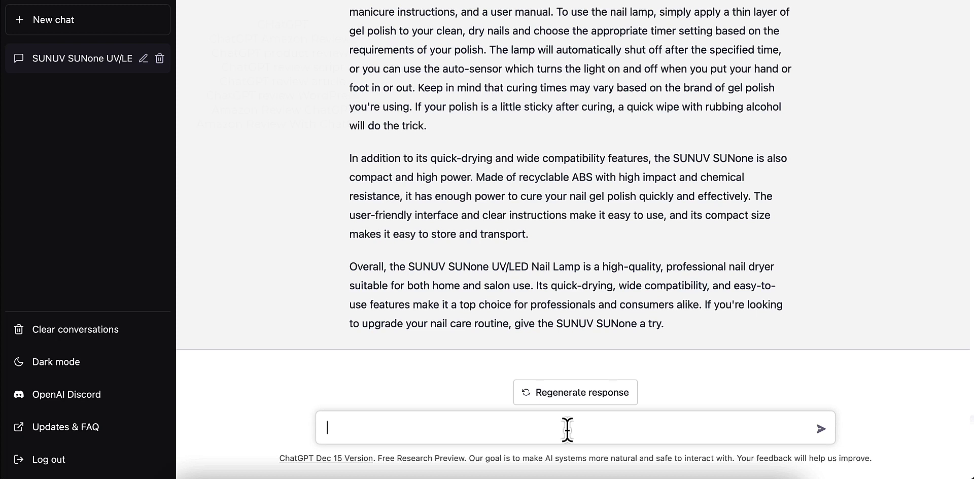
text(continue)
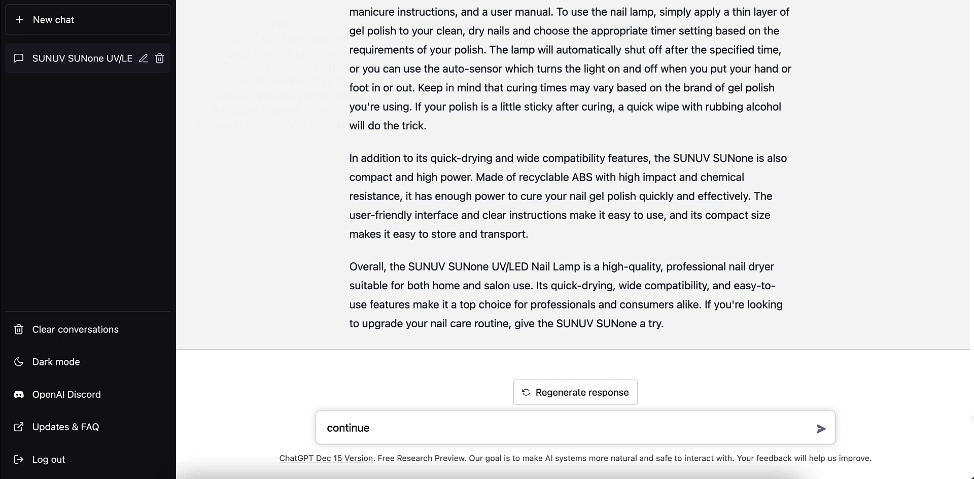
key(BackSpace)
key(BackSpace)
key(BackSpace)
key(BackSpace)
key(BackSpace)
key(BackSpace)
key(BackSpace)
key(BackSpace)
Request a detailed, descriptive, informative and helpful YouTube review video script based on the outline, stating "I have not used this product before.".
scroll(487, 272, up, 10)
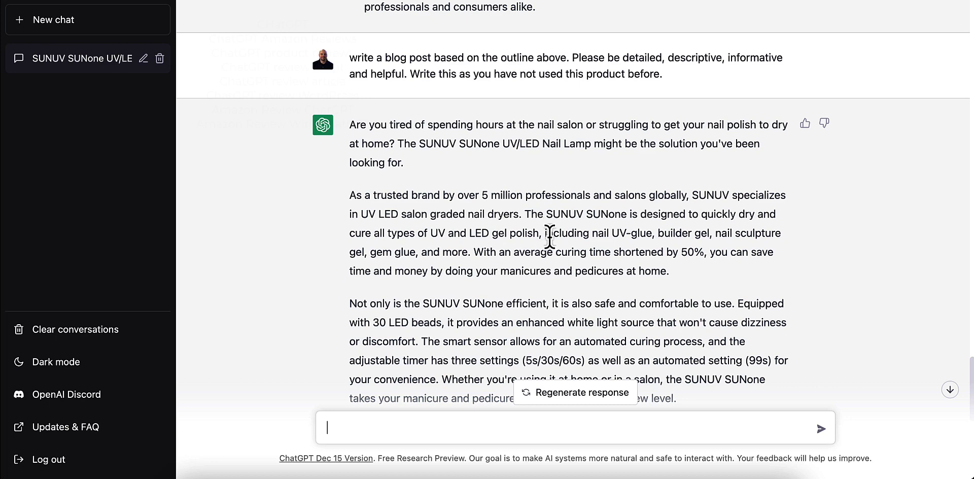
scroll(543, 242, down, 10)
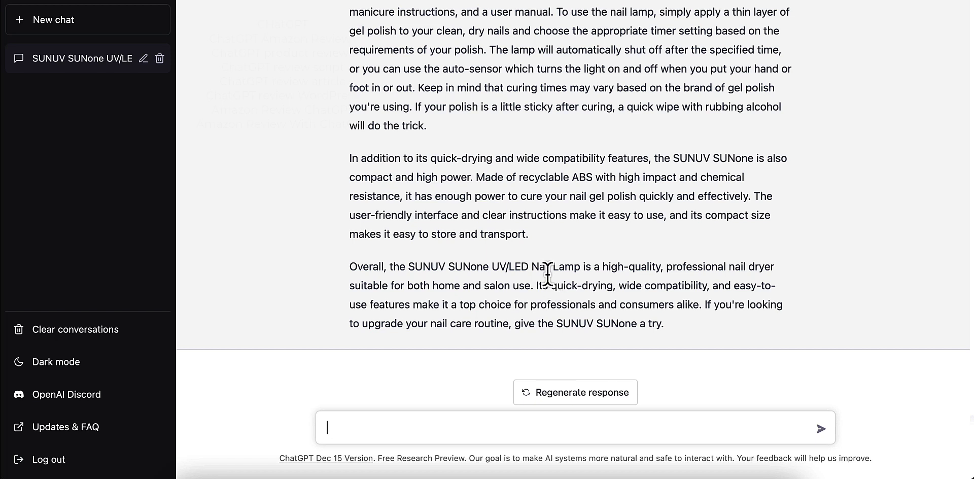
text(write a youtube review video script based on the outline above. Please be detailed, descriptive, informative and helpful. I have not used this product before.)
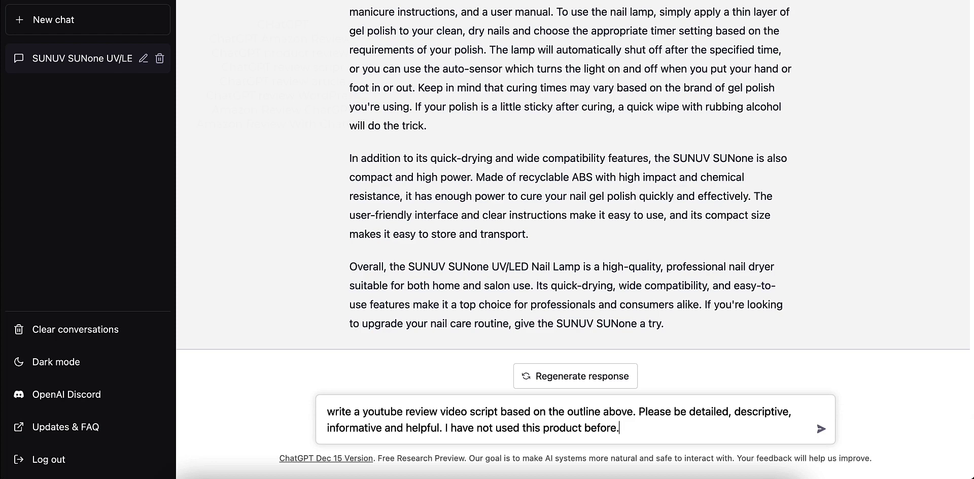
key(Return)
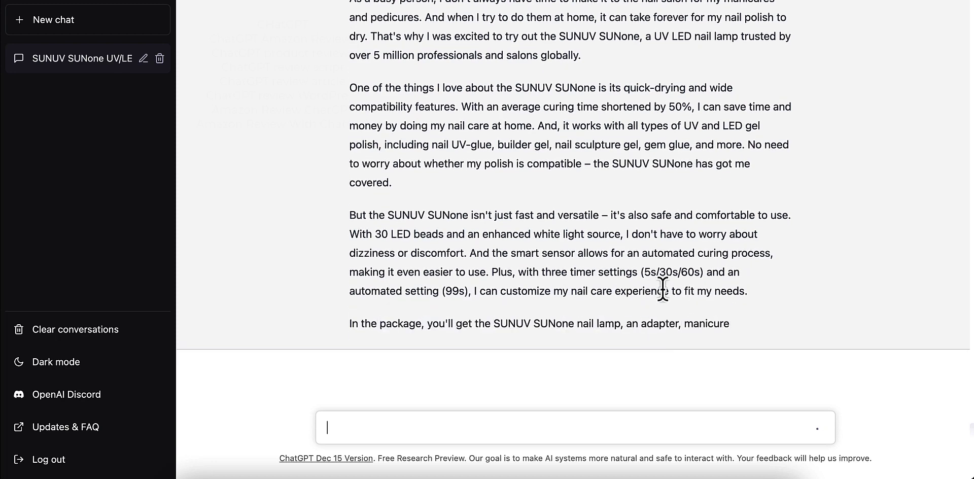
Read through the generated YouTube review script from the greeting to the sign-off.
scroll(636, 229, up, 5)
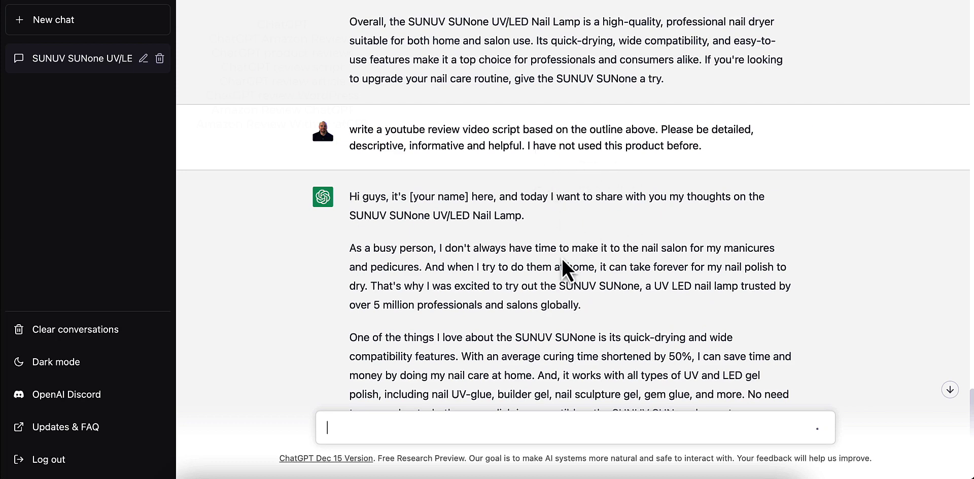
scroll(559, 262, down, 4)
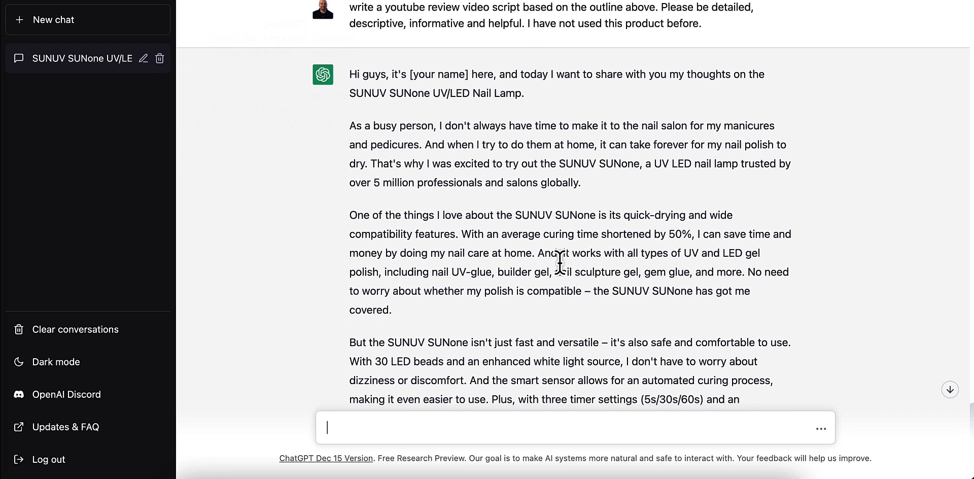
scroll(559, 261, up, 3)
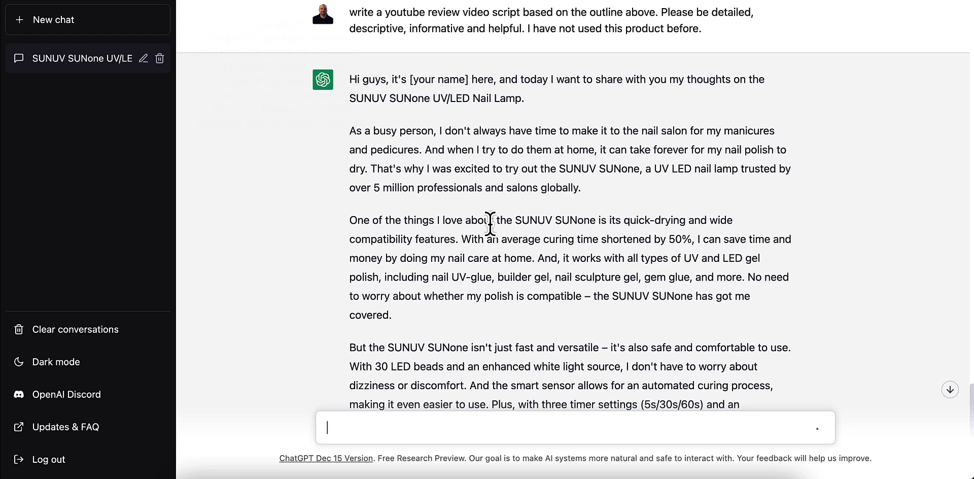
scroll(458, 257, down, 10)
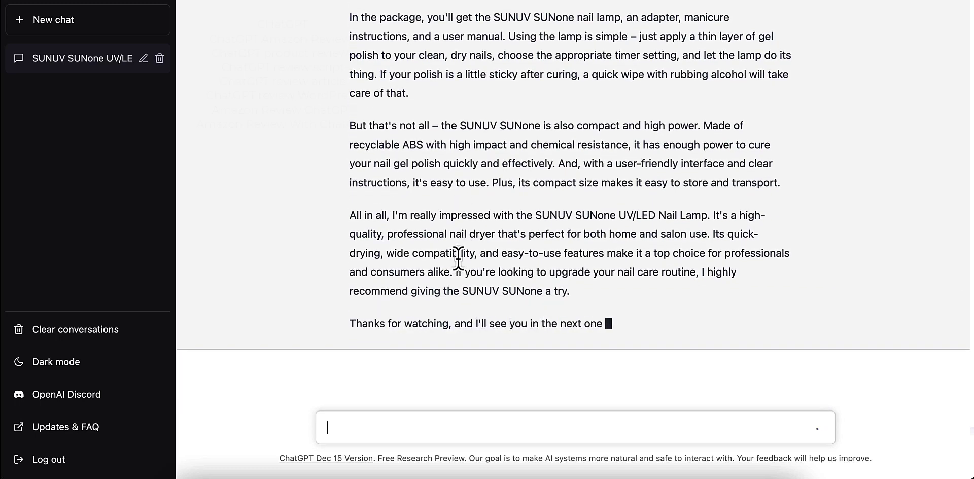
scroll(459, 263, up, 5)
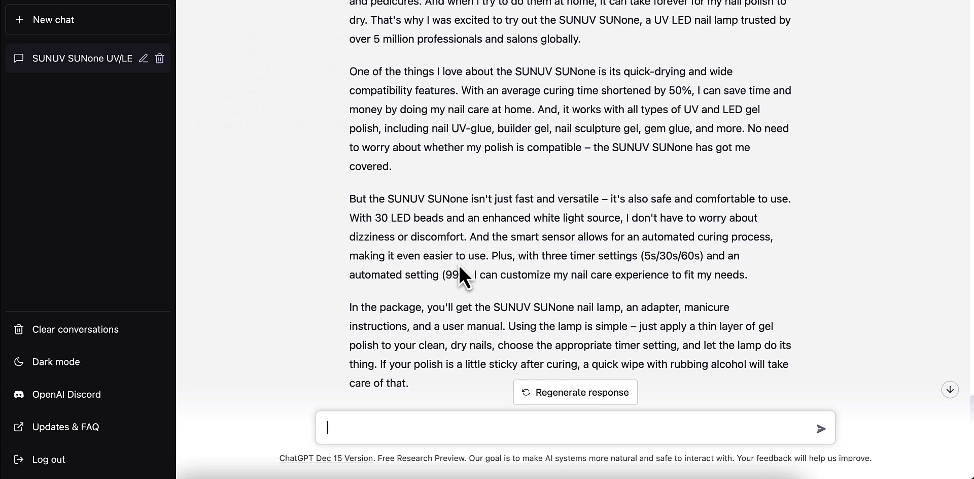
scroll(458, 266, up, 3)
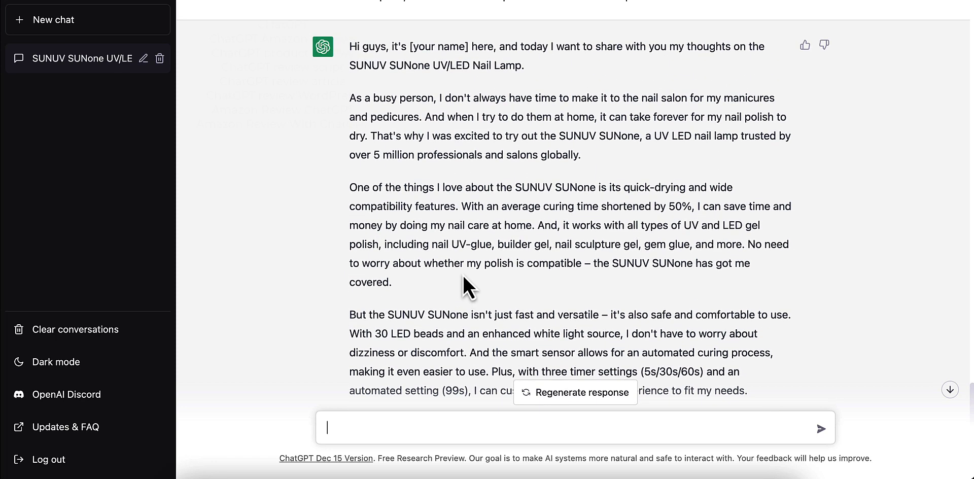
scroll(462, 274, down, 3)
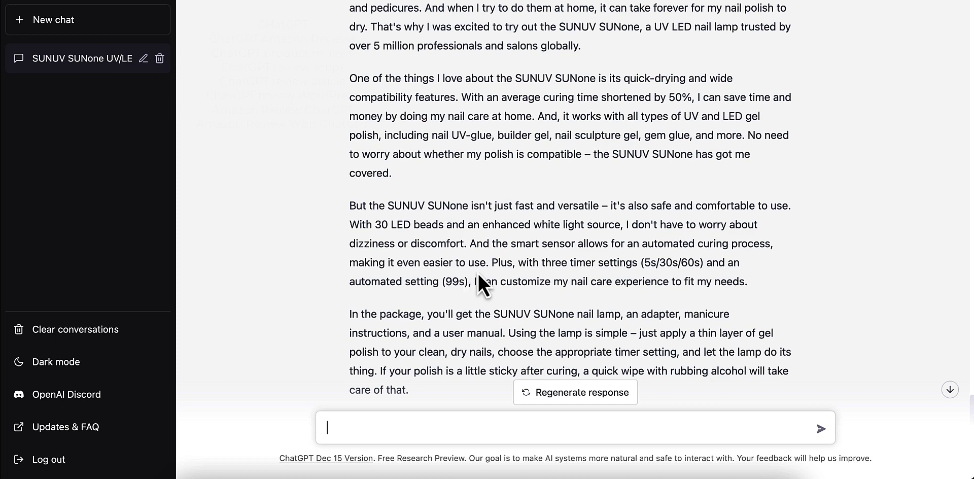
scroll(475, 271, down, 5)
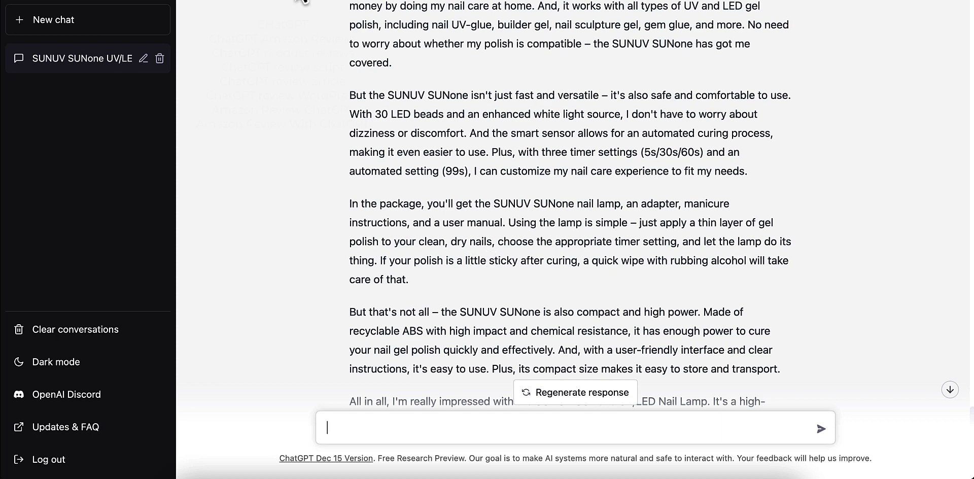
scroll(443, 207, up, 5)
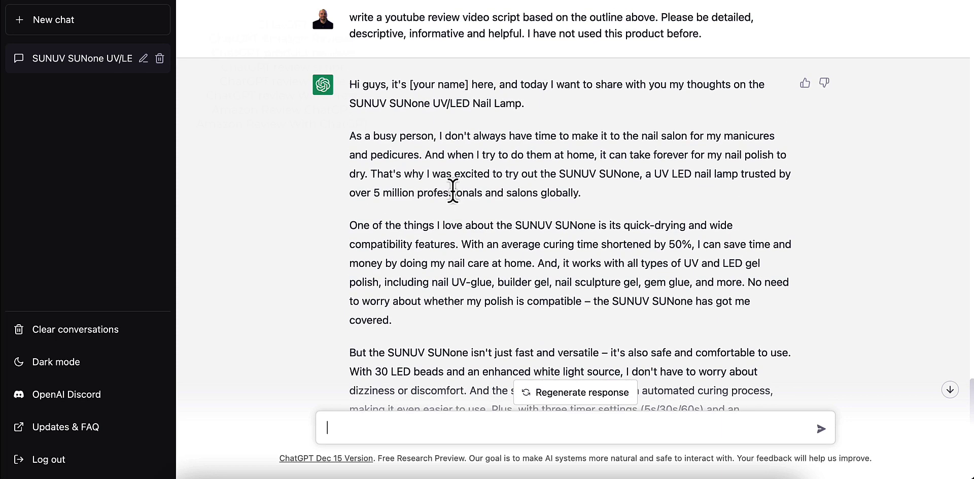
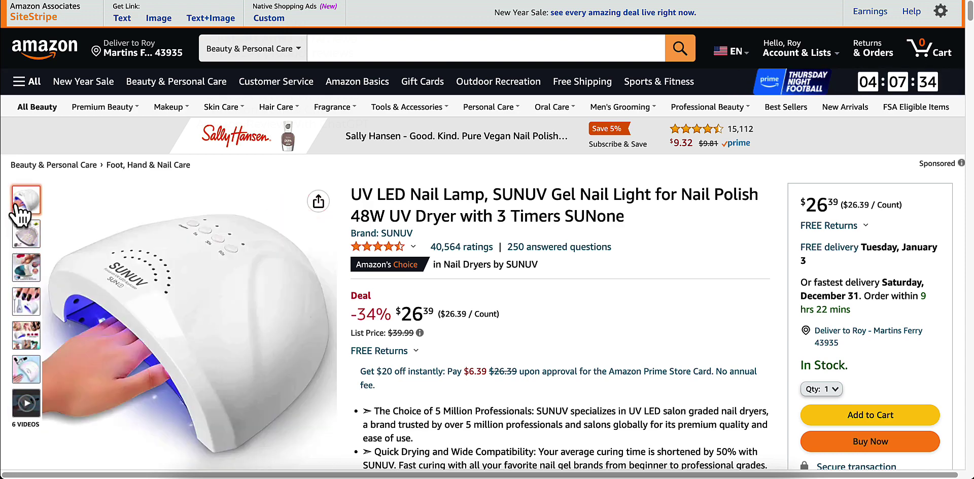
Switch to the Amazon listing, examine the lamp's main photo enlarged along with the option to save it, and close the image viewer.
mouse_move(188, 314)
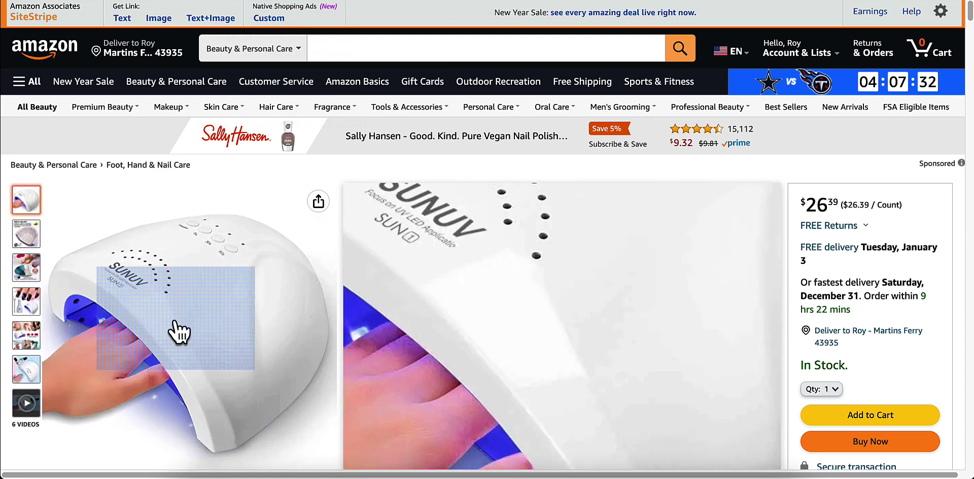
click(179, 332)
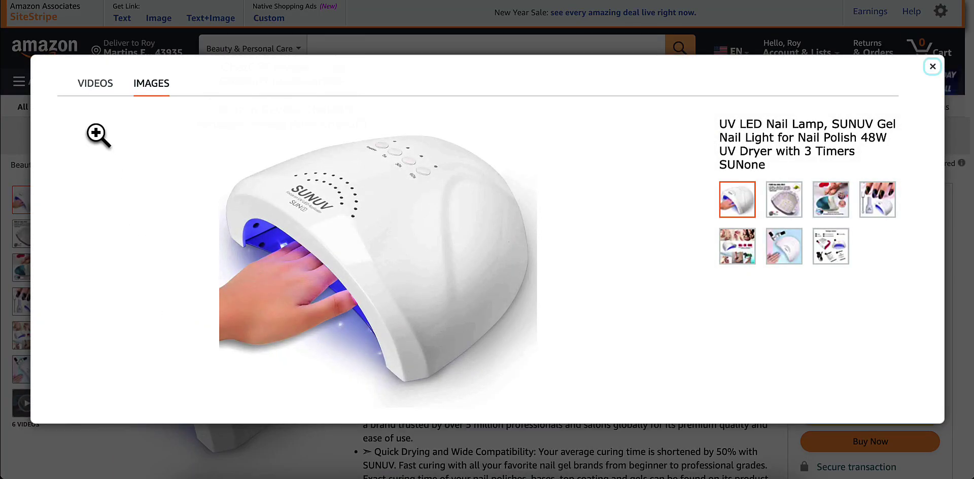
click(933, 67)
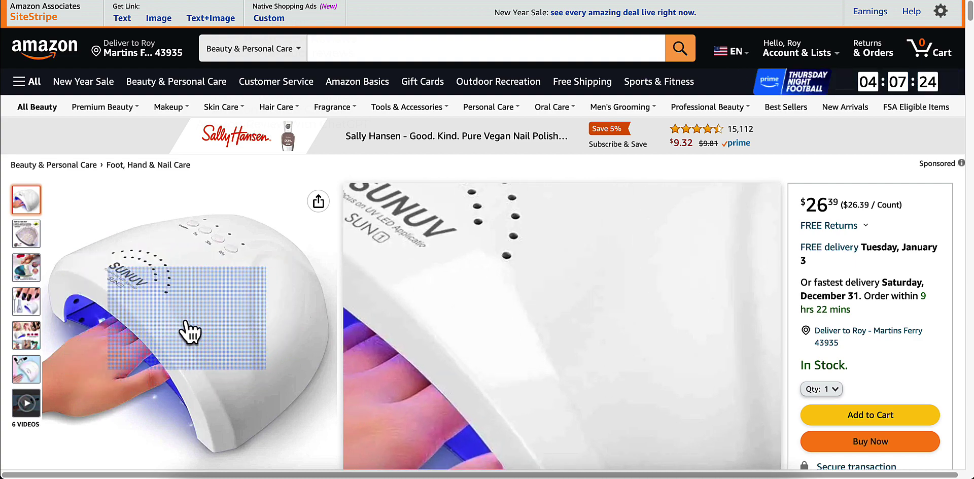
click(189, 330)
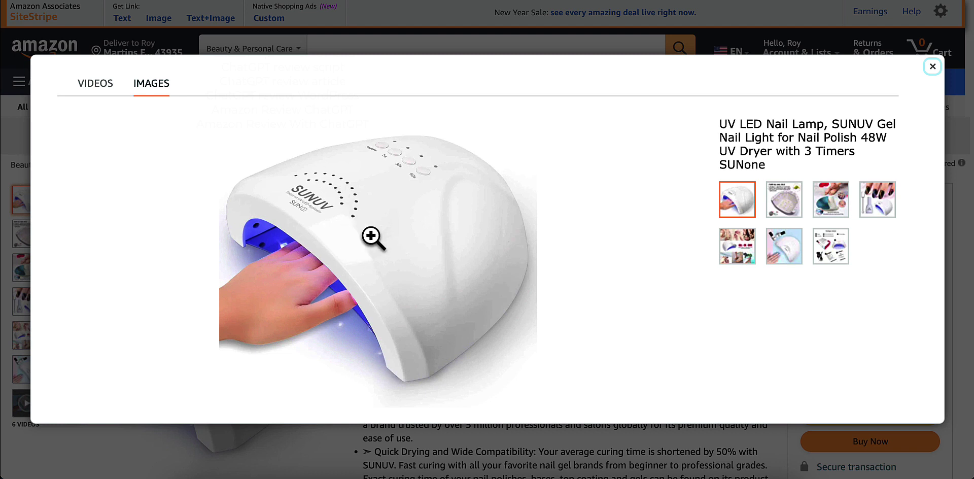
click(372, 236)
right_click(356, 237)
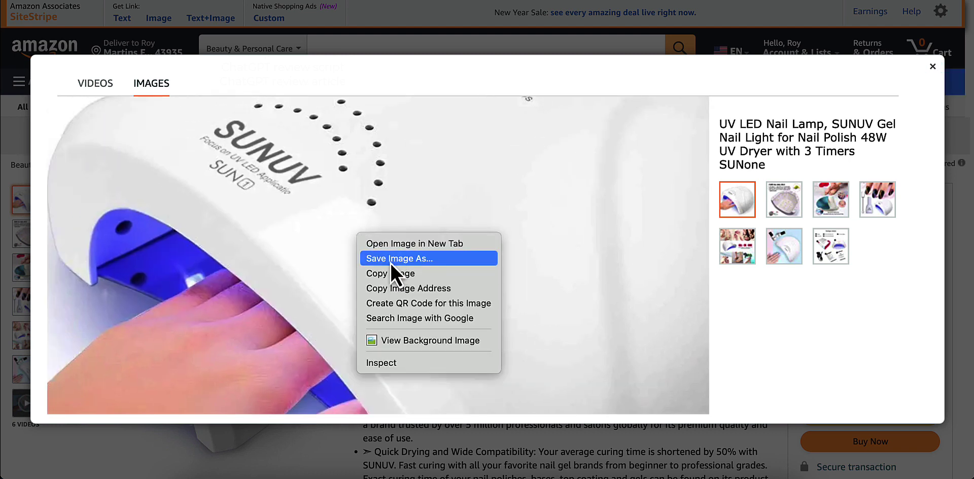
click(422, 257)
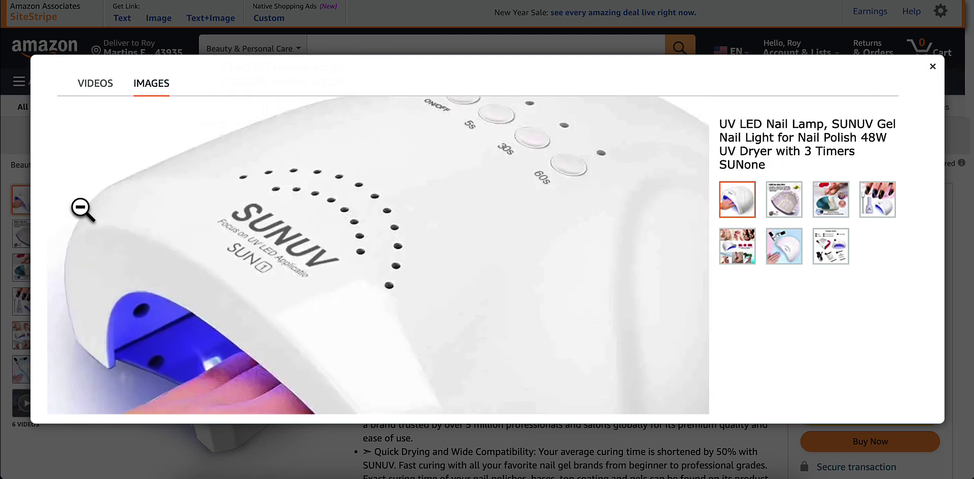
click(932, 71)
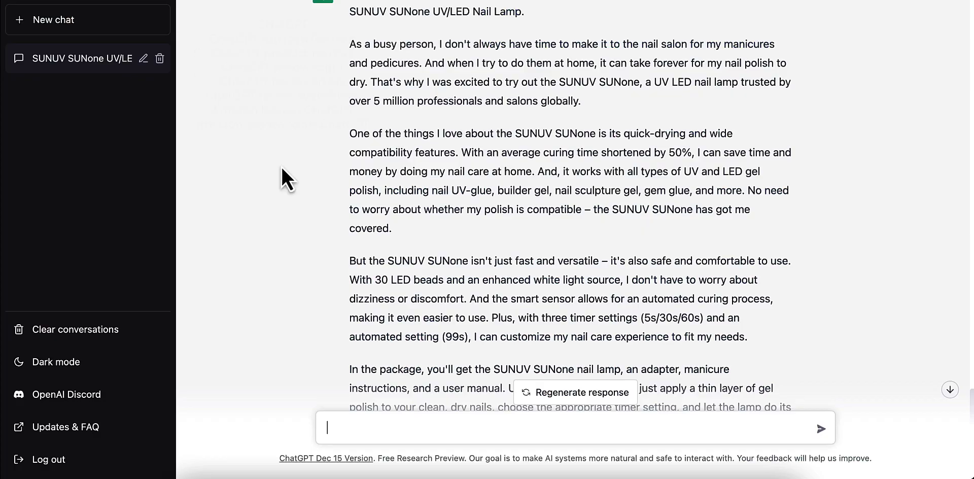
Switch back to ChatGPT and review the whole YouTube script alongside the product images on the Amazon listing.
scroll(449, 218, up, 1)
scroll(449, 222, up, 1)
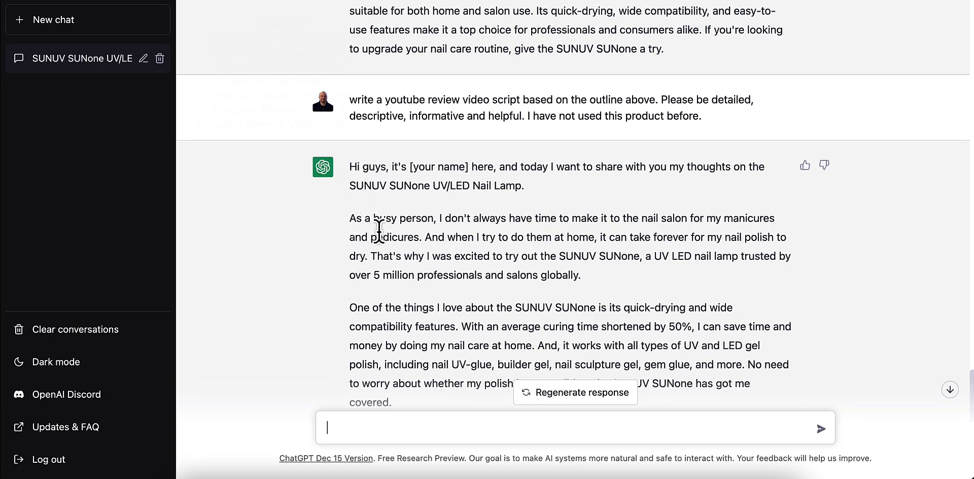
scroll(387, 252, down, 3)
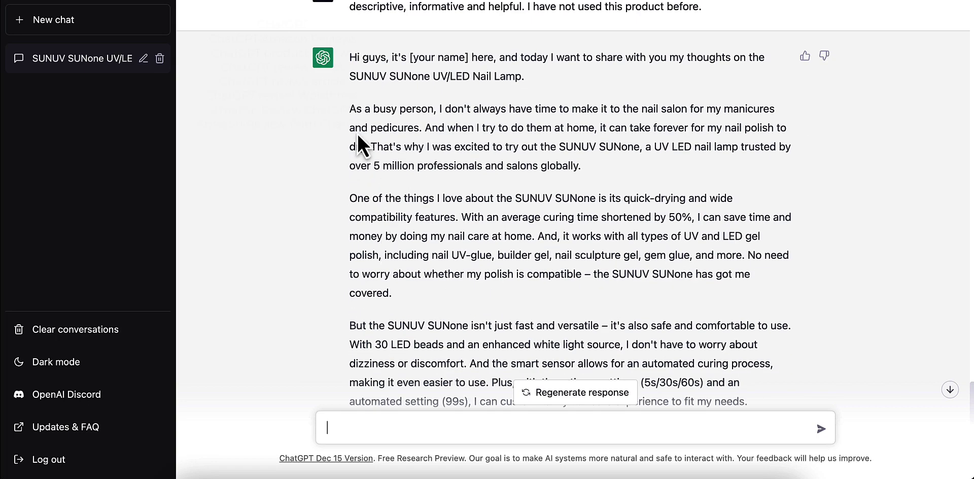
scroll(482, 225, down, 8)
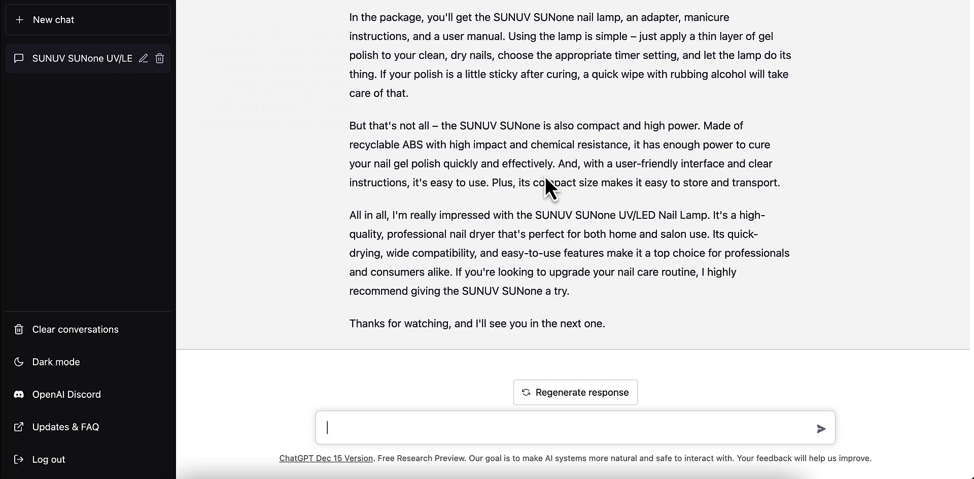
scroll(355, 183, up, 5)
scroll(401, 166, up, 4)
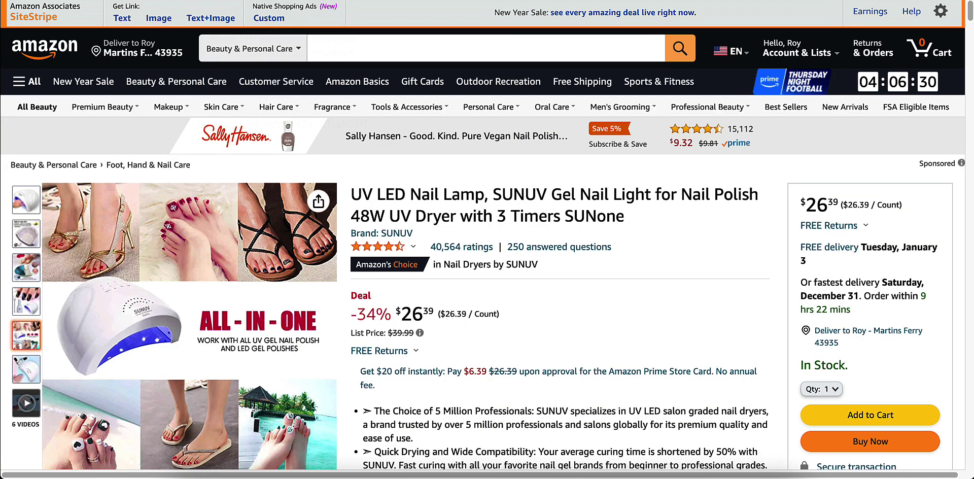
mouse_move(359, 262)
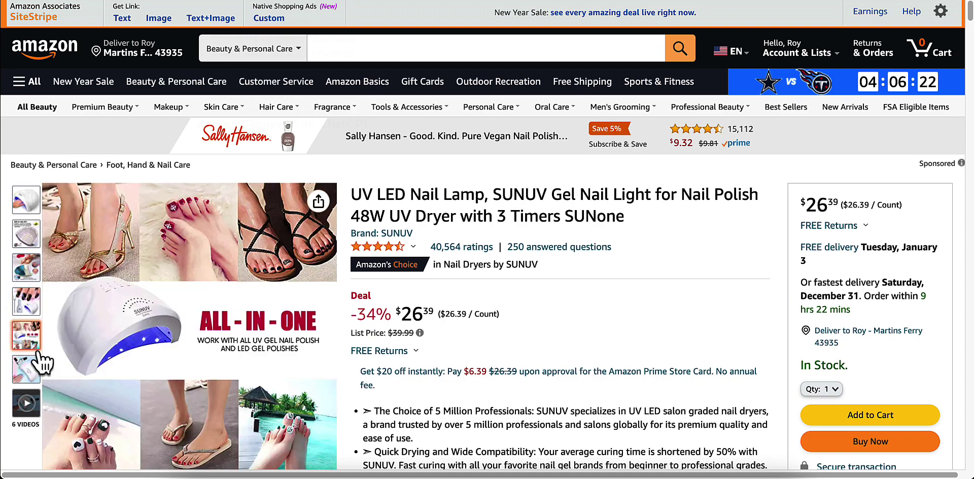
mouse_move(39, 392)
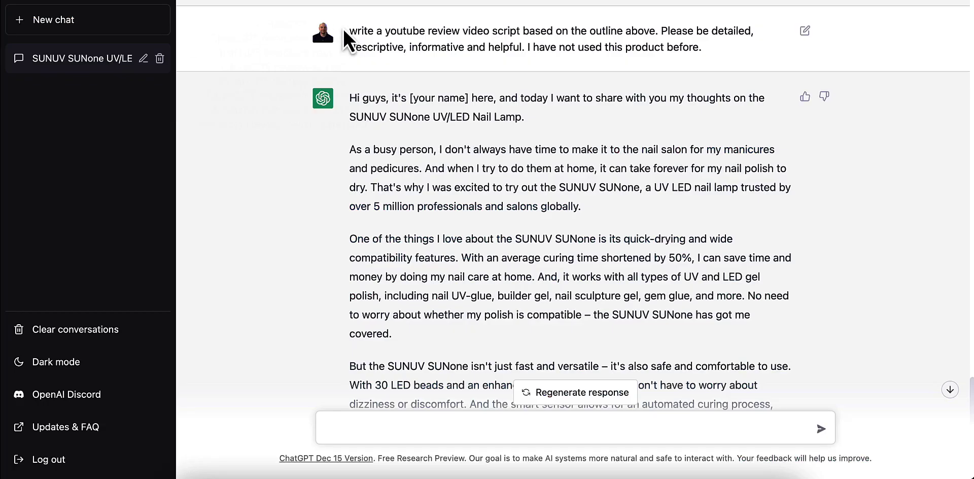
scroll(513, 156, down, 15)
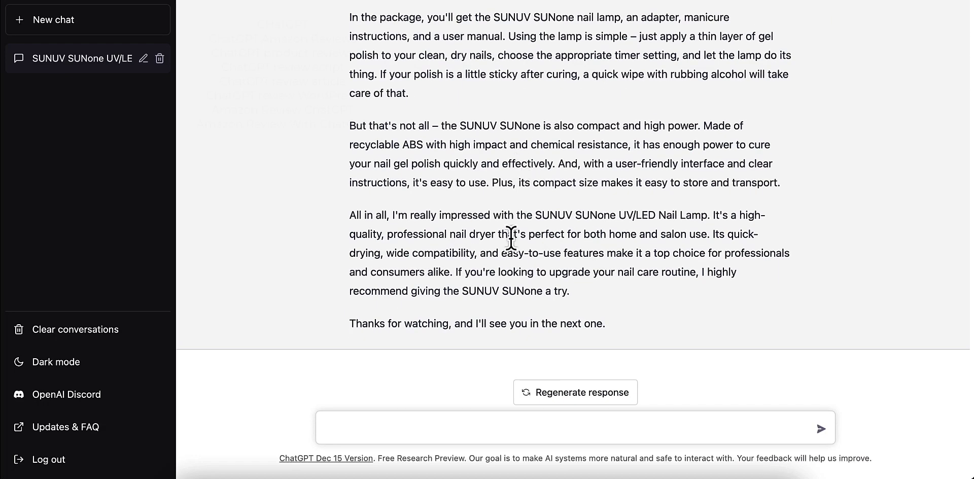